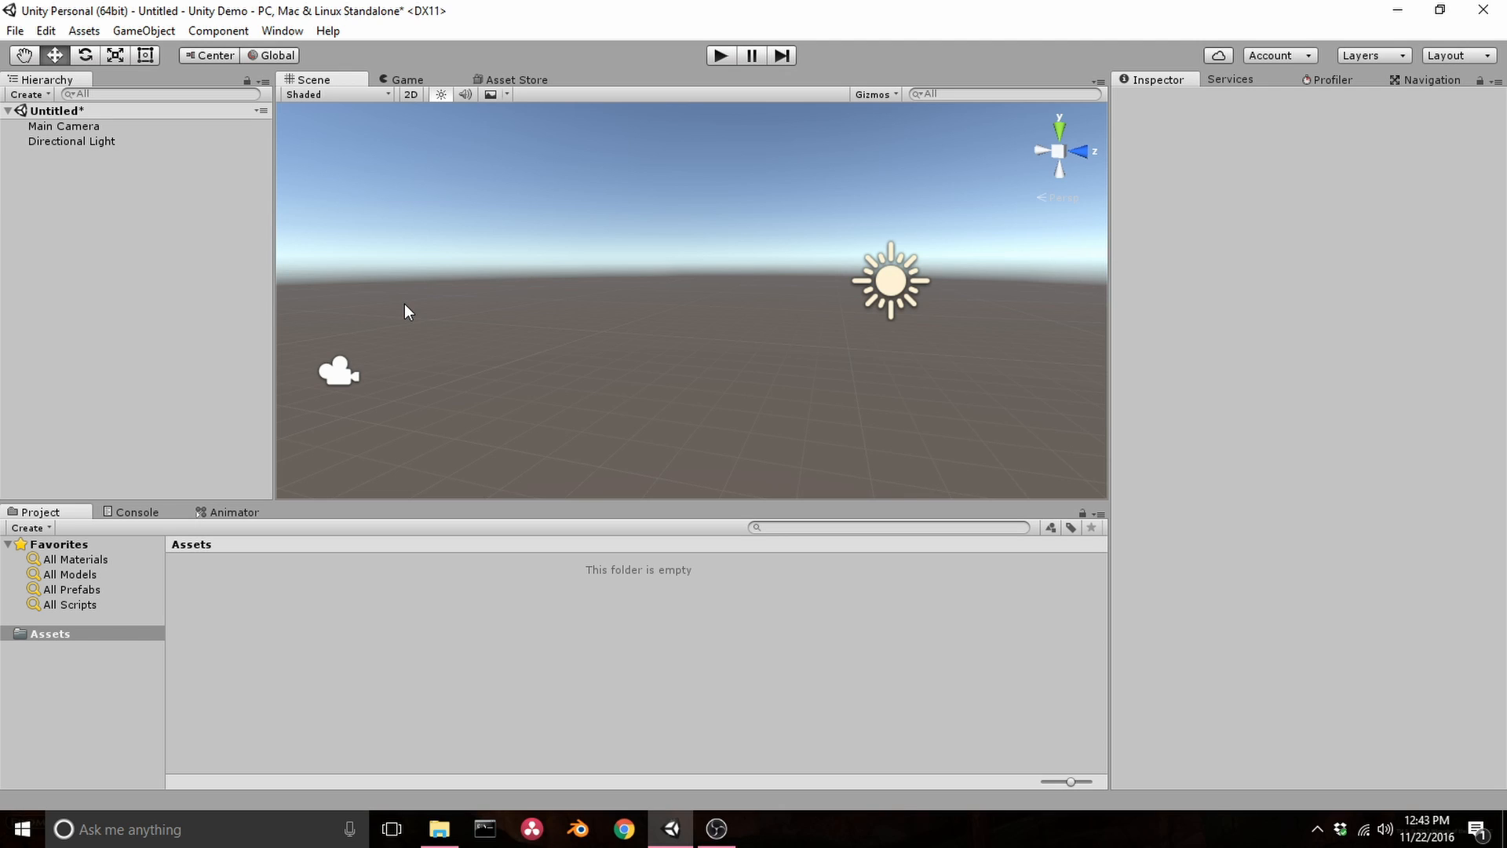
Create a 3D cube in the scene, then deselect it
{"action": "right_click", "coordinate": [157, 202]}
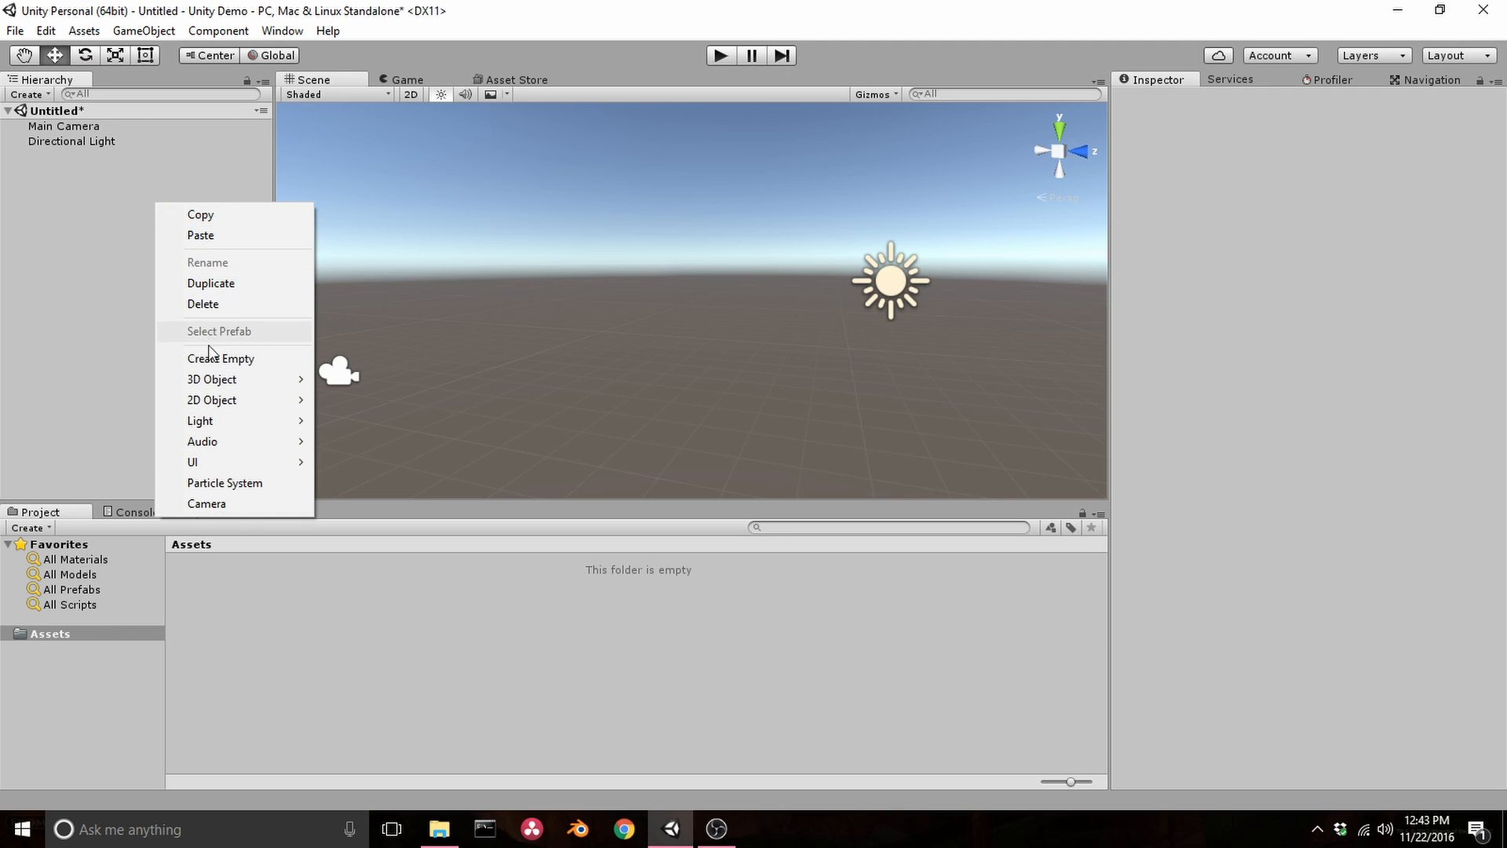
{"action": "left_click", "coordinate": [345, 380]}
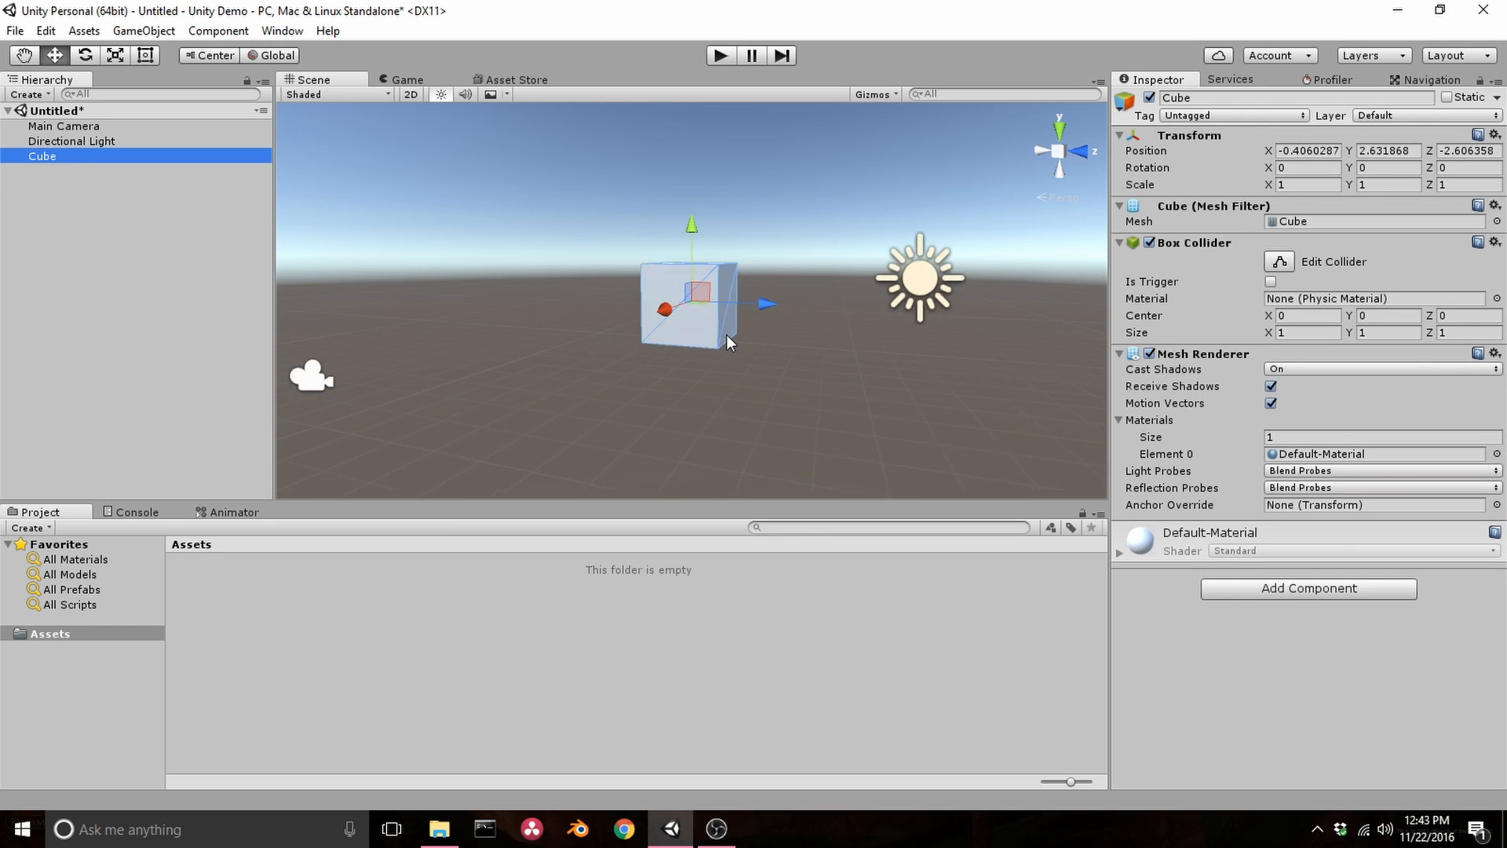
{"action": "scroll", "coordinate": [727, 334], "scroll_direction": "up", "scroll_amount": 4}
{"action": "left_click", "coordinate": [812, 384]}
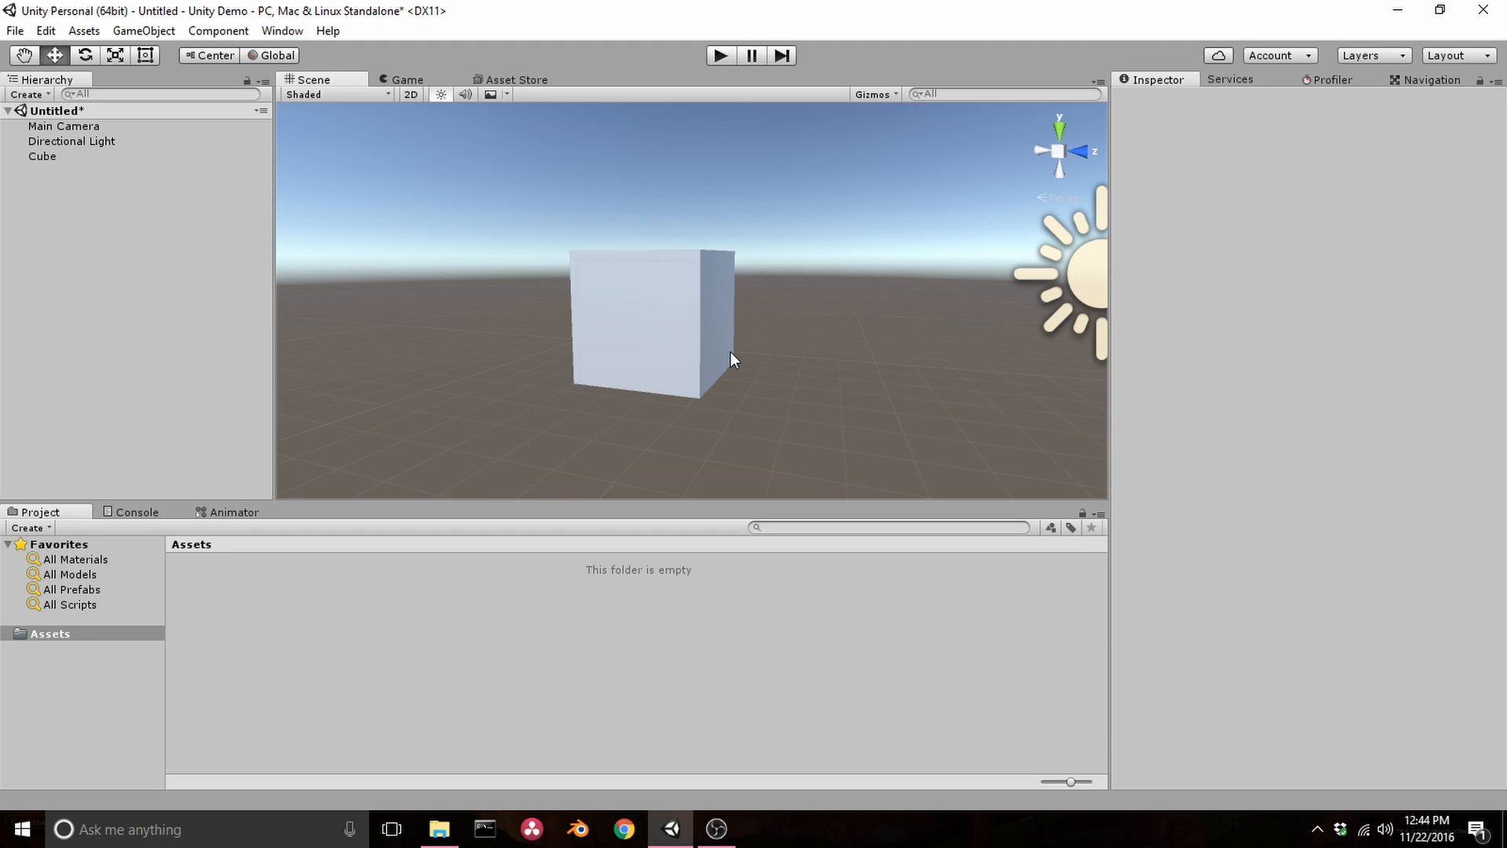
Examine the cube's default material settings in the Inspector
{"action": "left_click", "coordinate": [667, 343]}
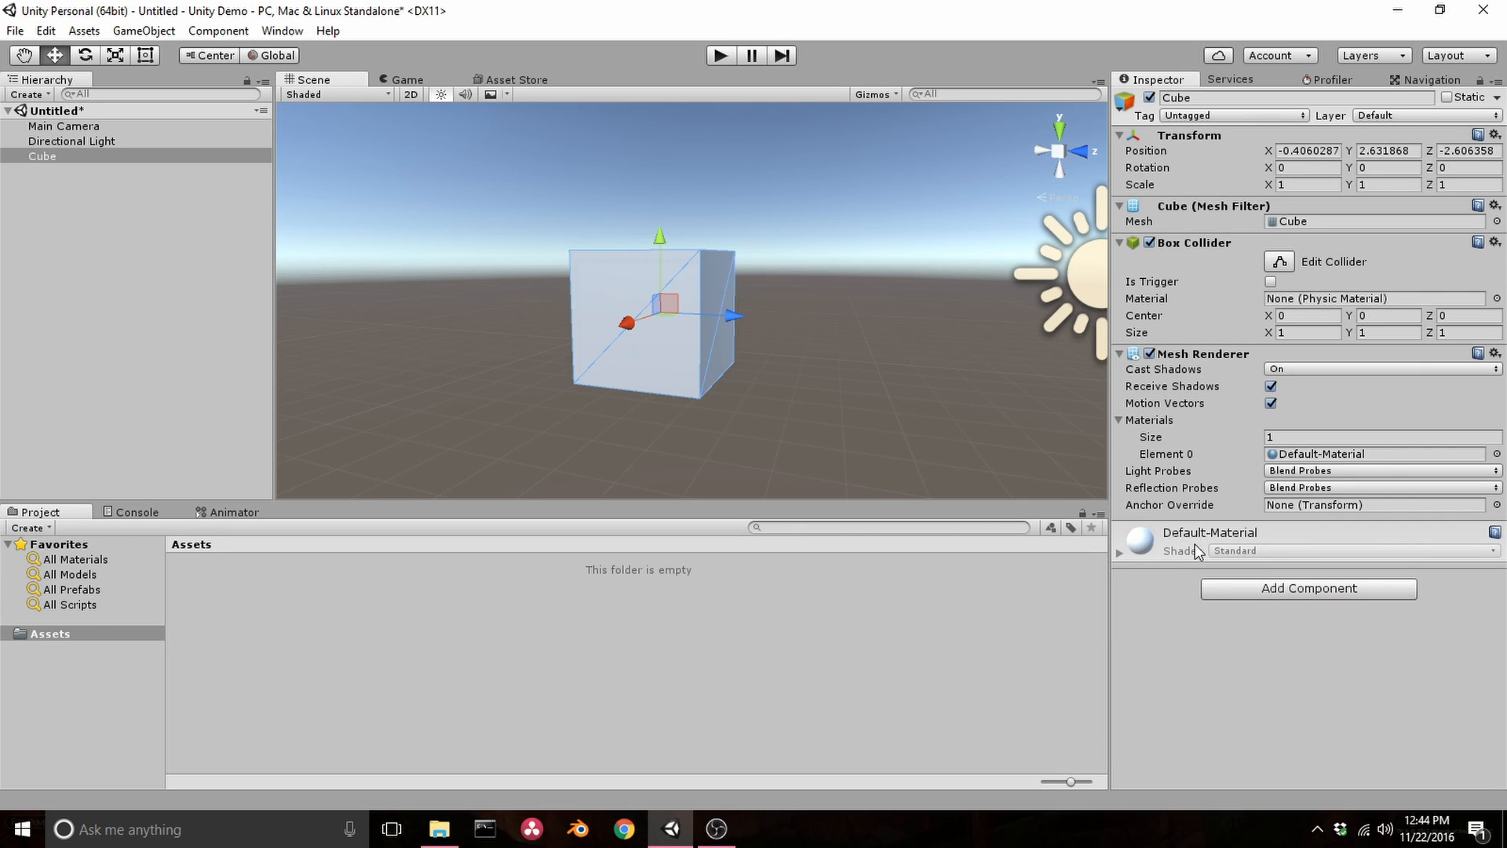
{"action": "left_click", "coordinate": [1124, 556]}
{"action": "scroll", "coordinate": [1205, 554], "scroll_direction": "down", "scroll_amount": 5}
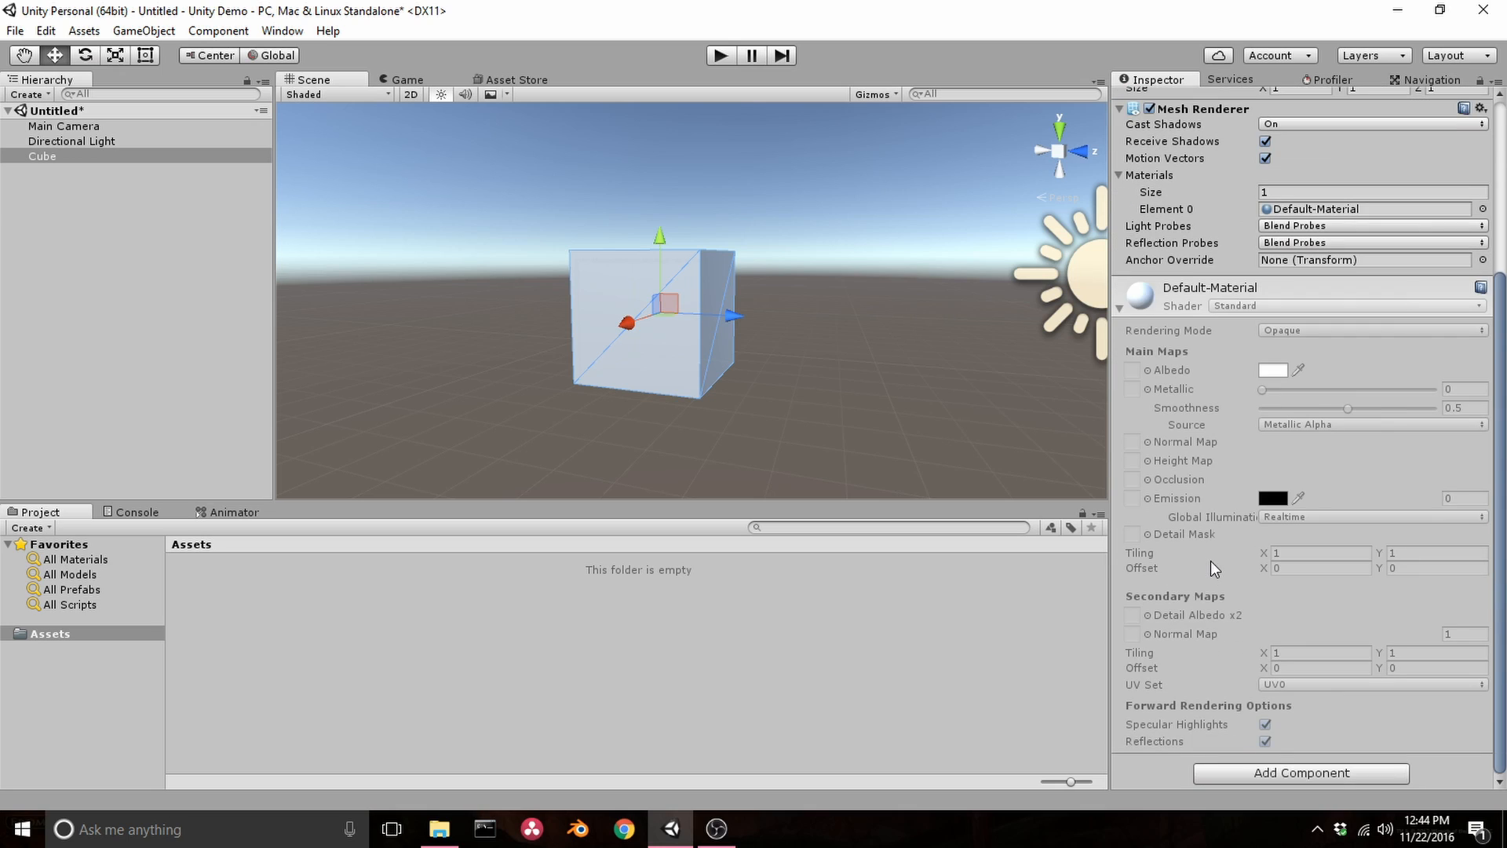
{"action": "scroll", "coordinate": [1211, 560], "scroll_direction": "up", "scroll_amount": 3}
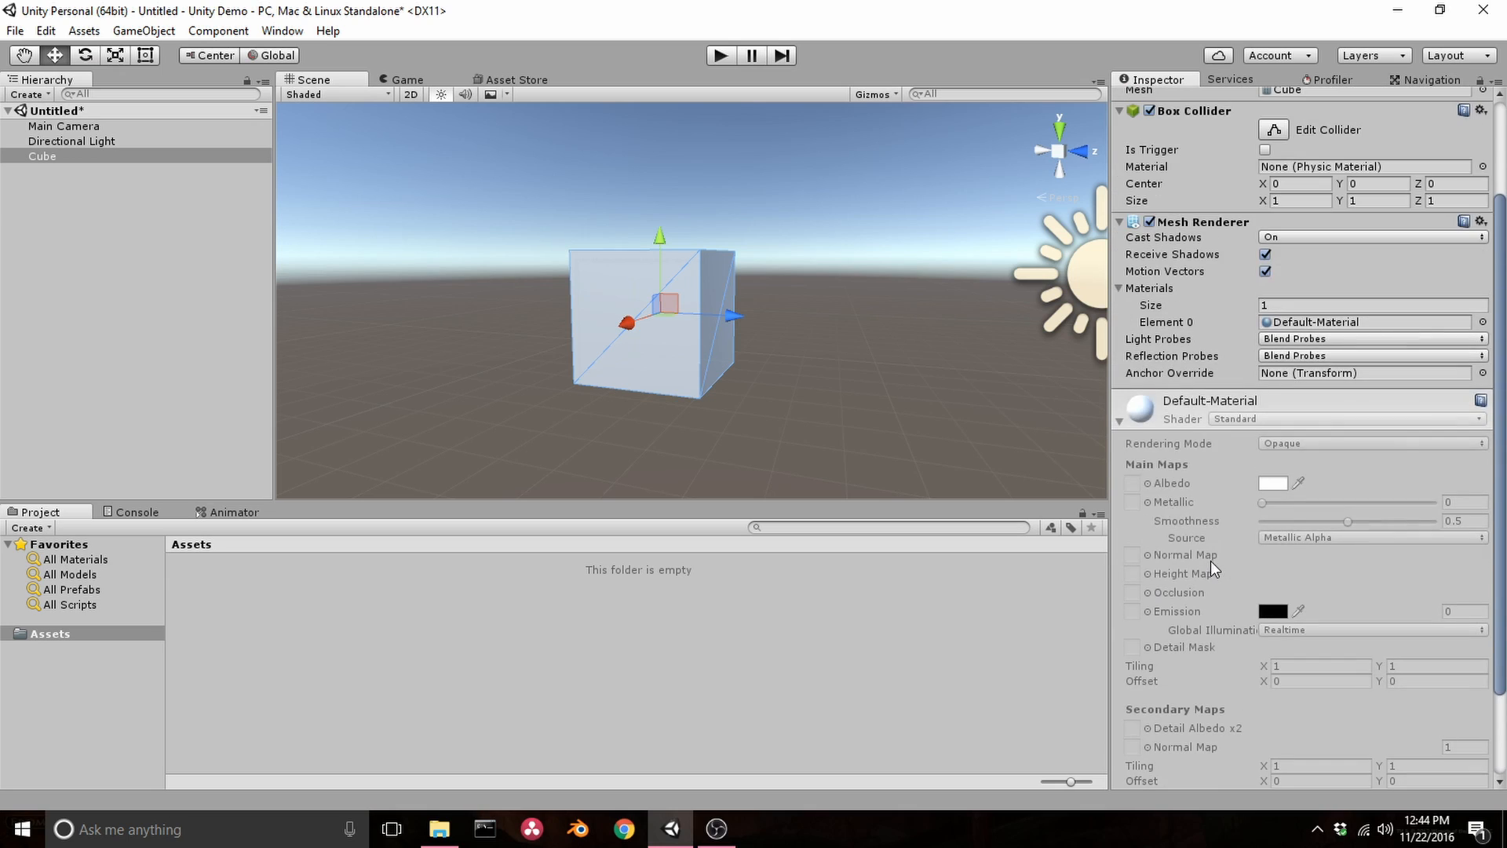
{"action": "left_click", "coordinate": [1118, 423]}
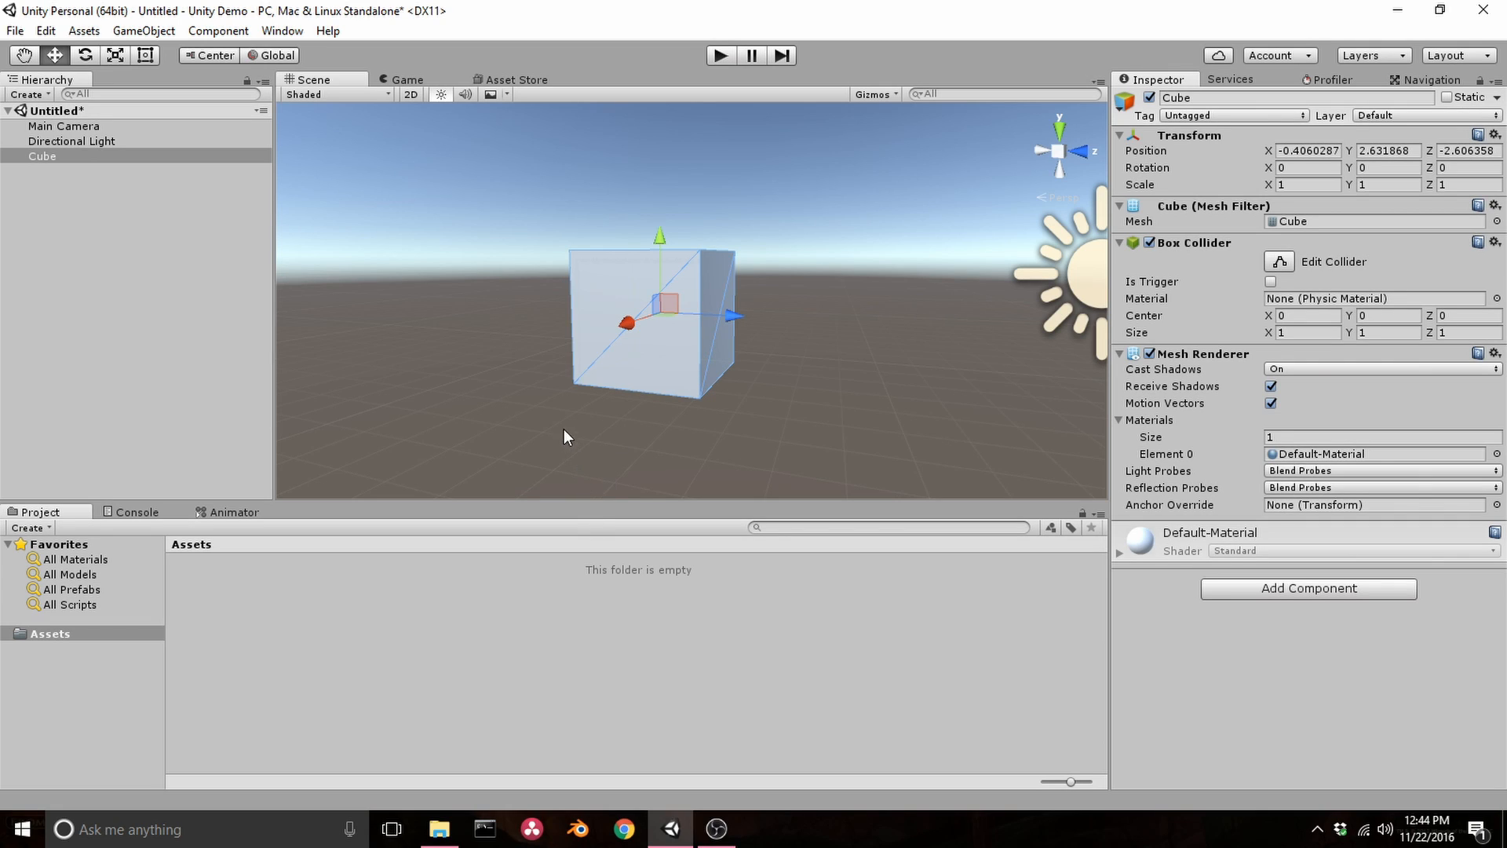
Create a new material in the Assets folder named Cubism
{"action": "right_click", "coordinate": [312, 611]}
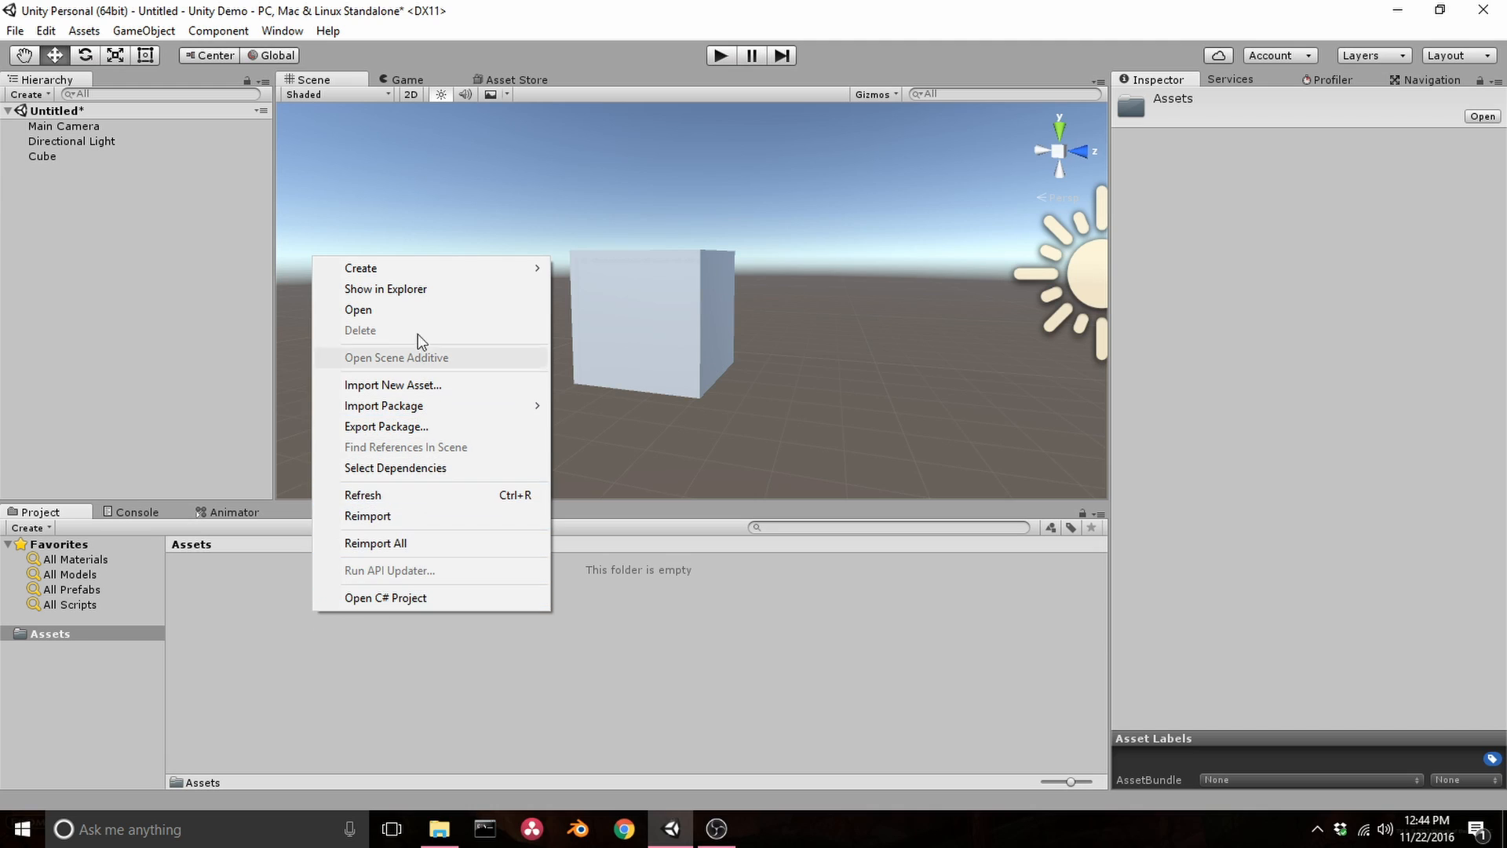
{"action": "mouse_move", "coordinate": [414, 270]}
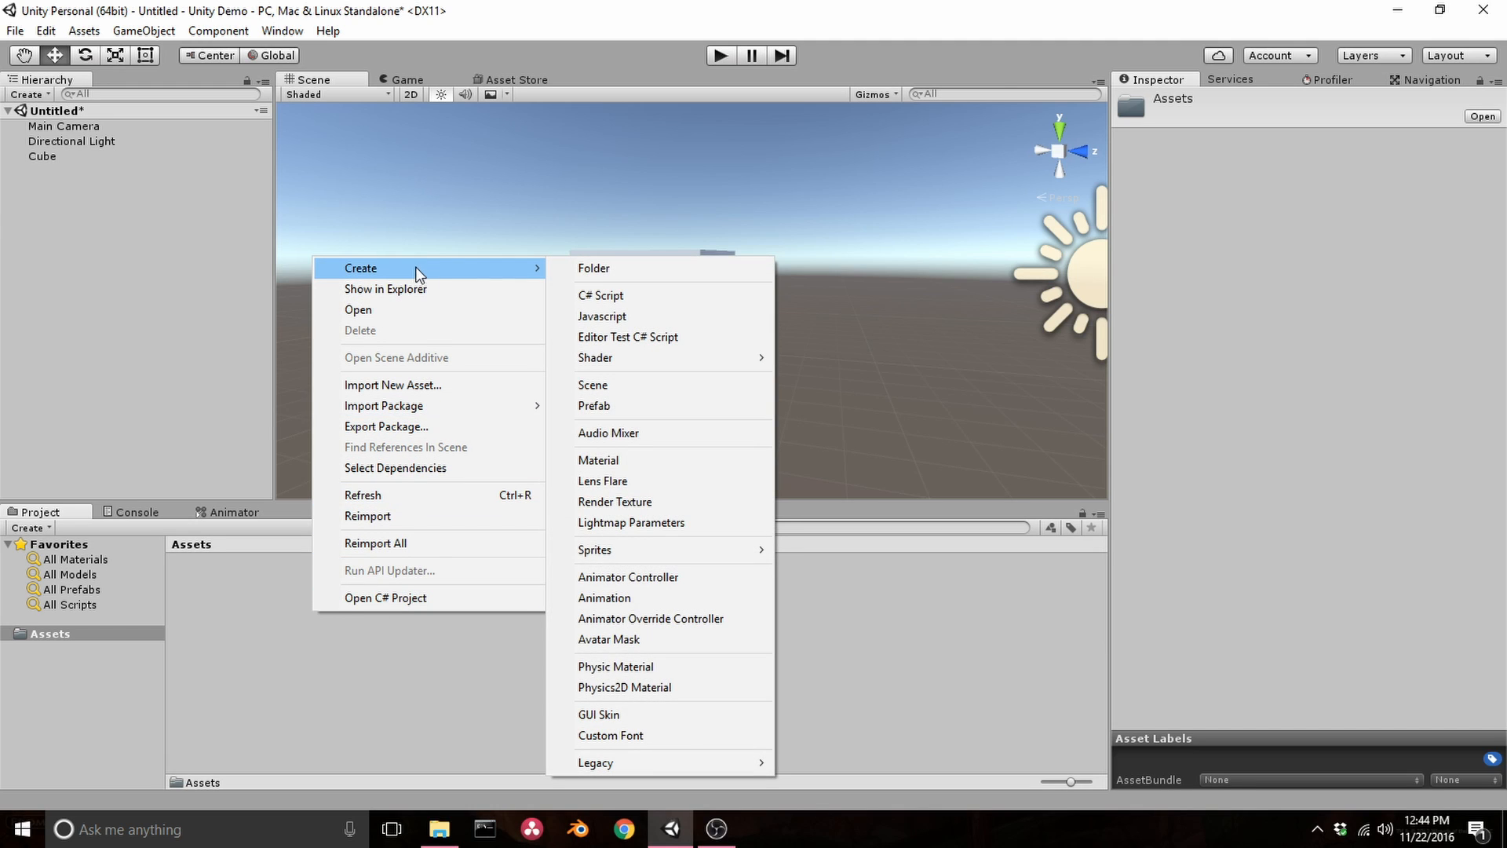
{"action": "left_click", "coordinate": [620, 460]}
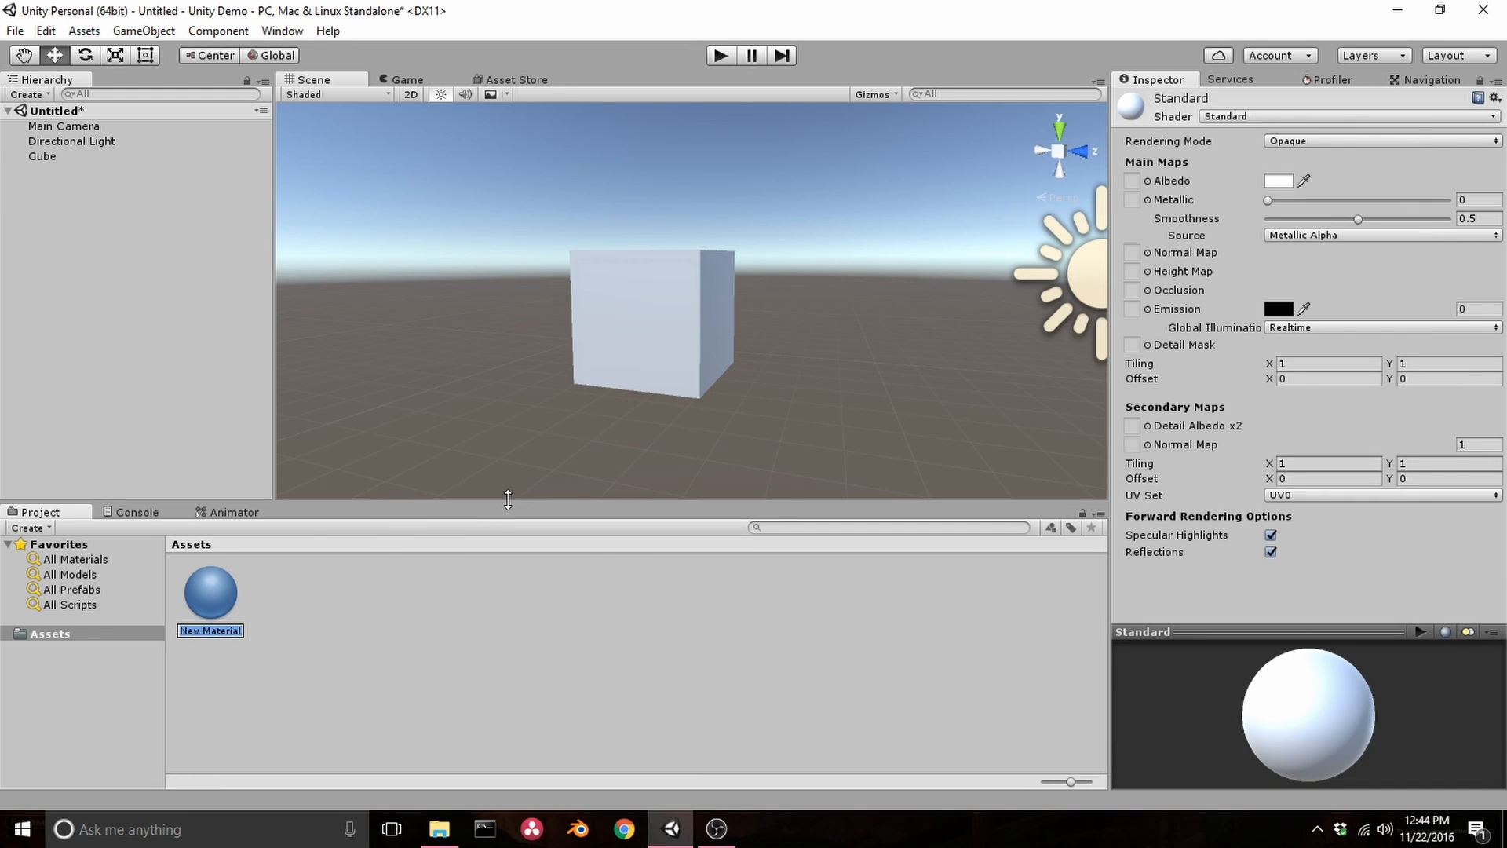
{"action": "type", "text": "Cubism"}
{"action": "key", "text": "Return"}
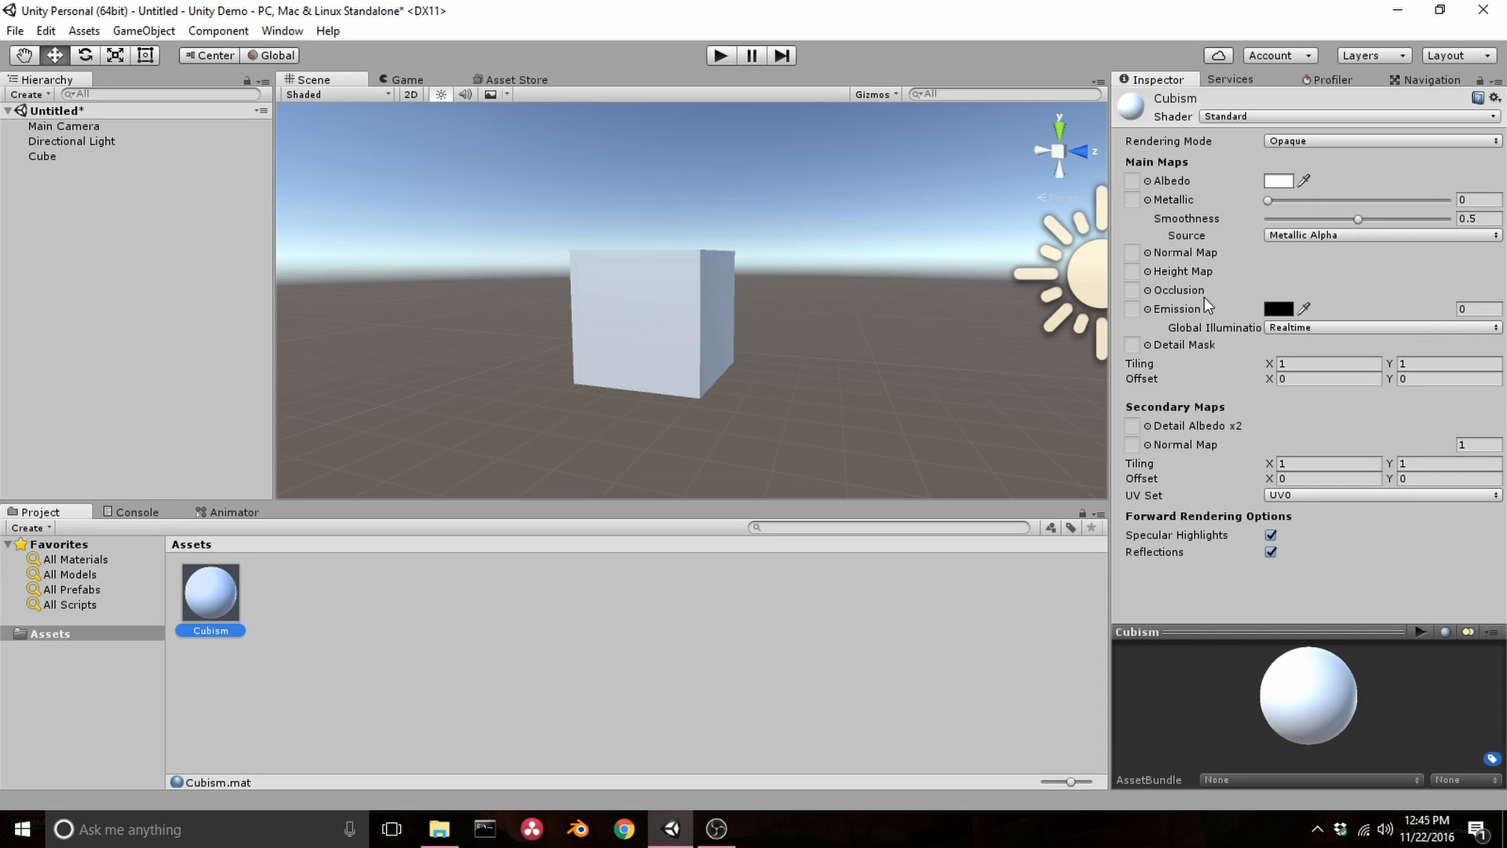
Set the Cubism material's albedo colour to dark red (9B2121FF)
{"action": "left_click", "coordinate": [1279, 181]}
{"action": "left_click_drag", "start_coordinate": [55, 108], "coordinate": [139, 144]}
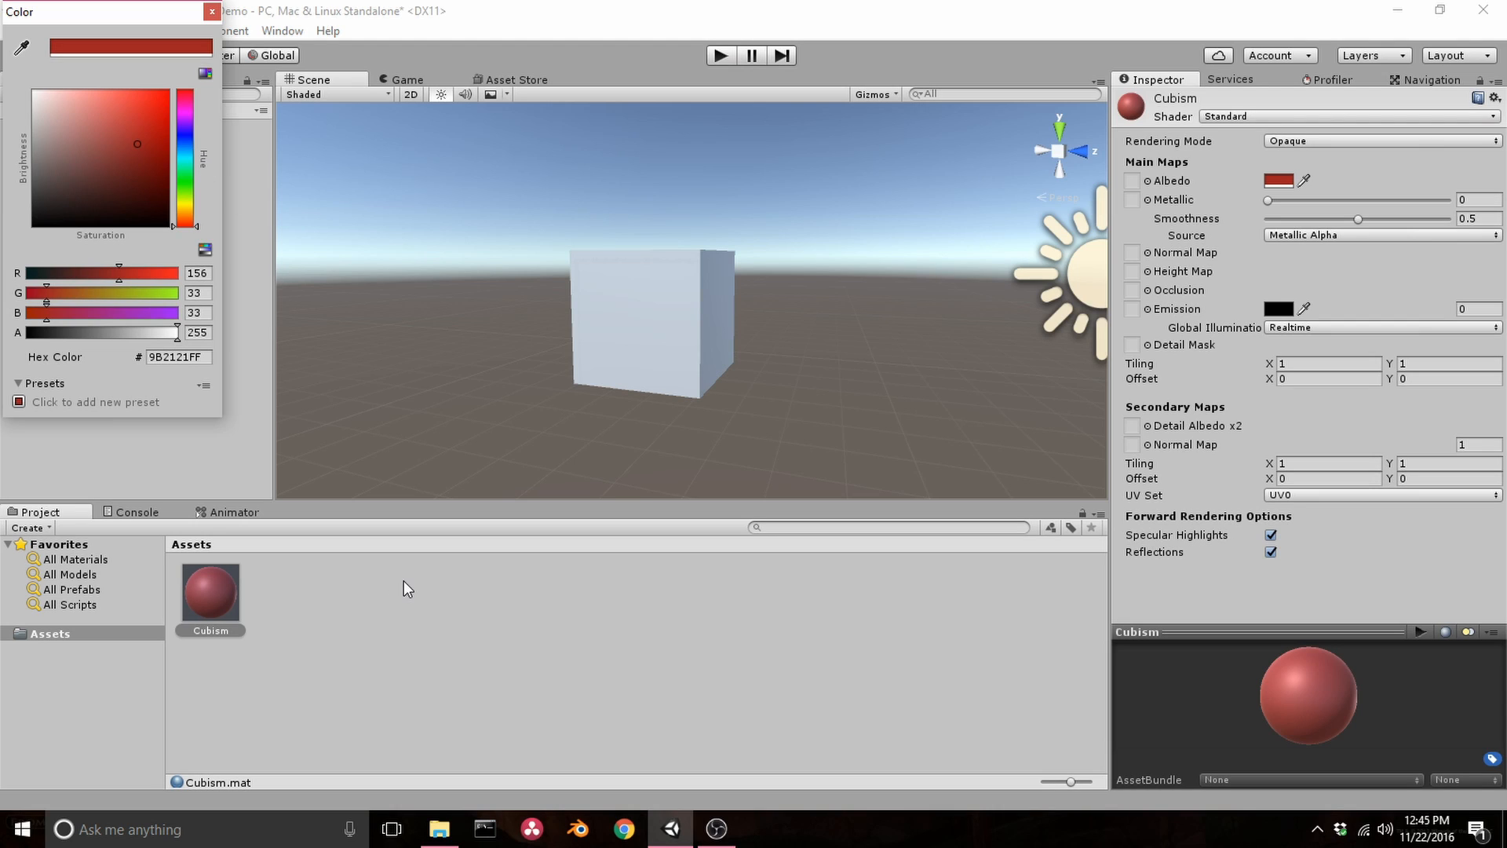
{"action": "left_click", "coordinate": [212, 11]}
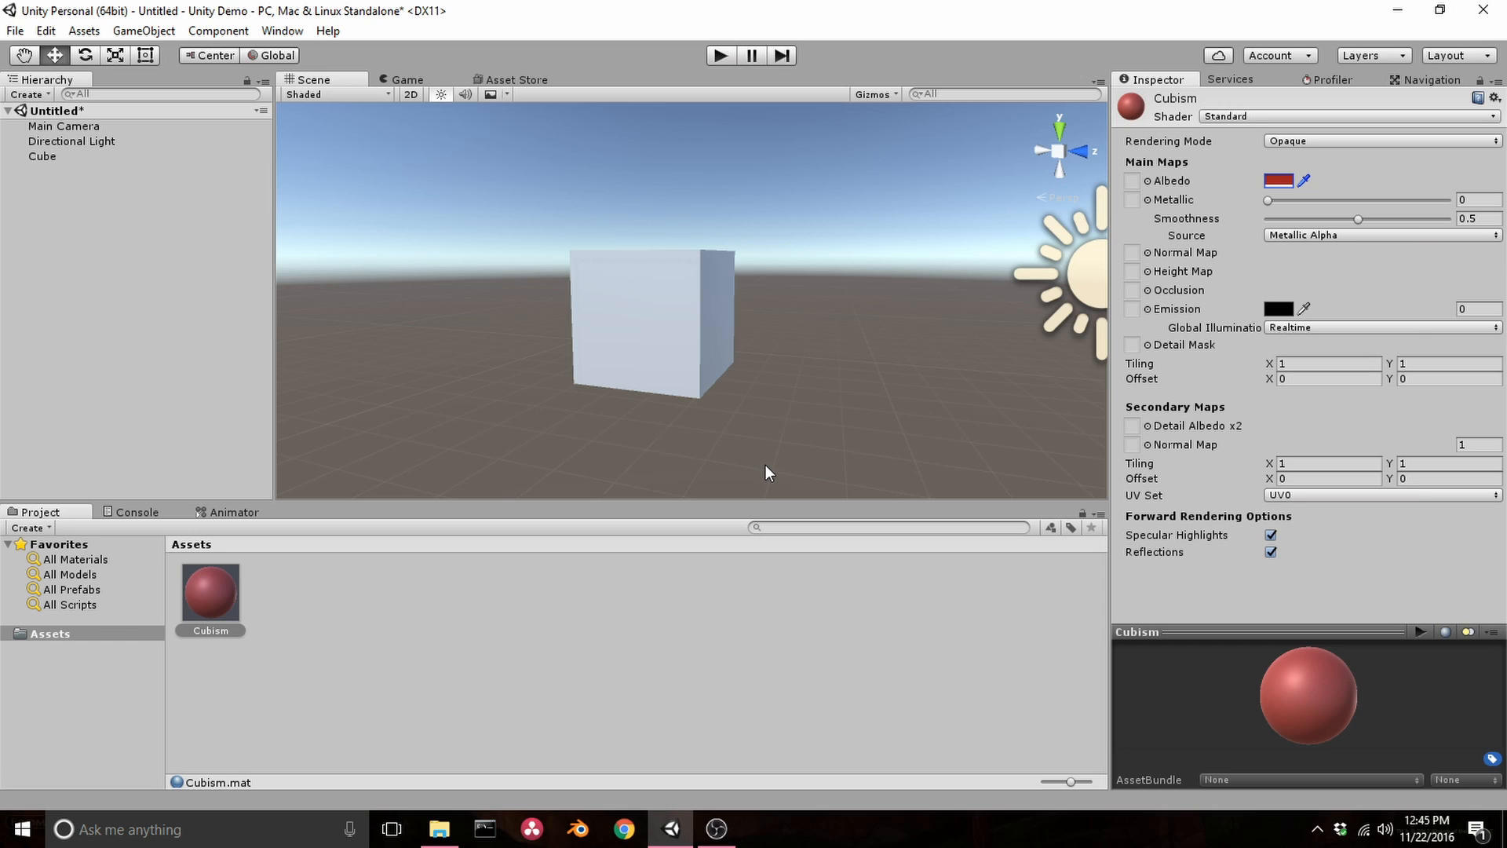
Apply the Cubism material to the cube, then deselect it
{"action": "left_click", "coordinate": [668, 330]}
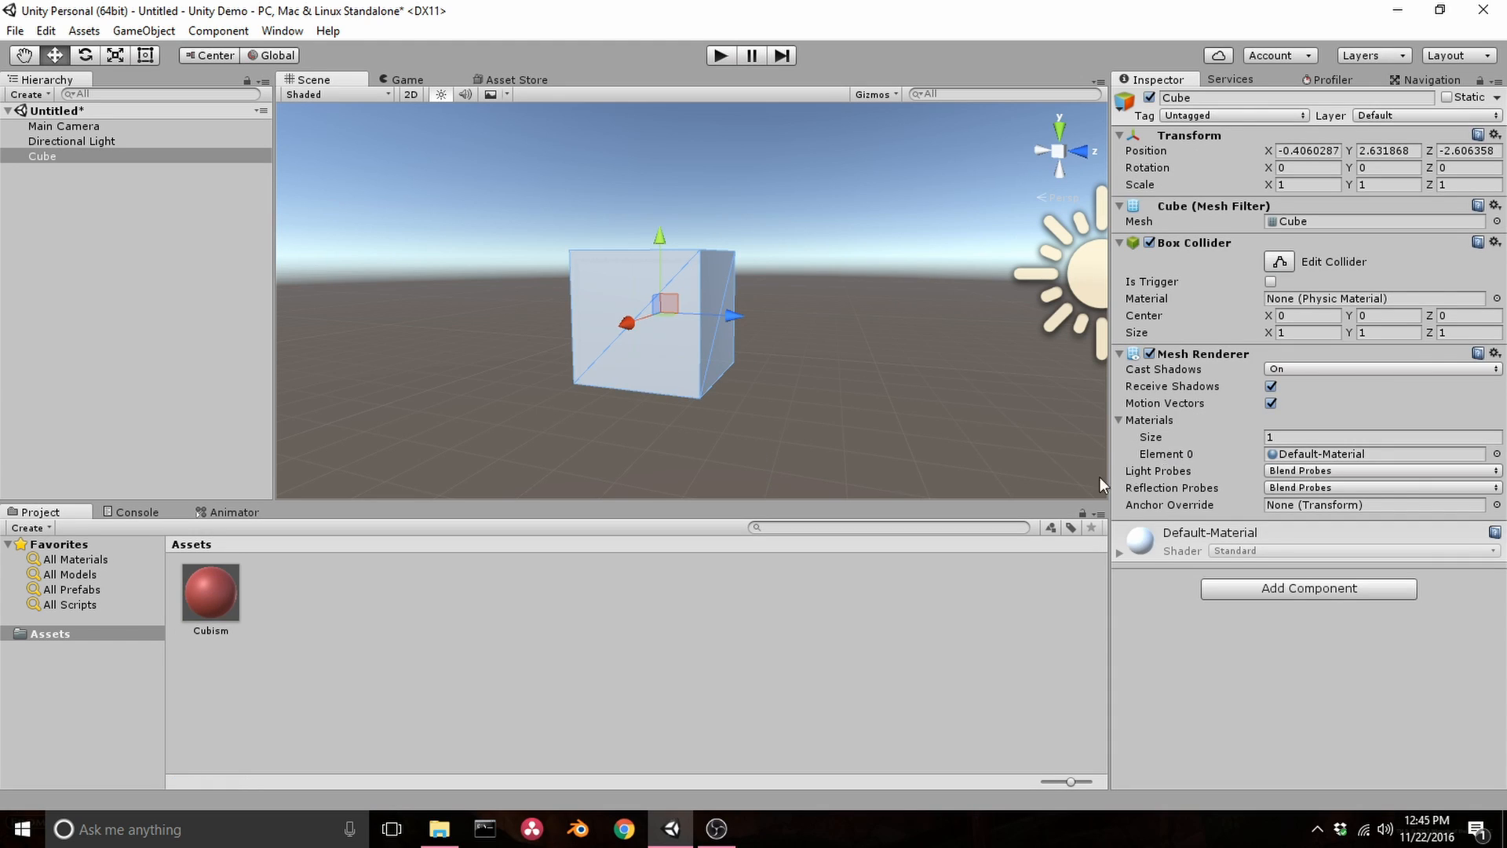
{"action": "left_click_drag", "start_coordinate": [210, 590], "coordinate": [408, 645]}
{"action": "left_click_drag", "start_coordinate": [206, 598], "coordinate": [667, 370]}
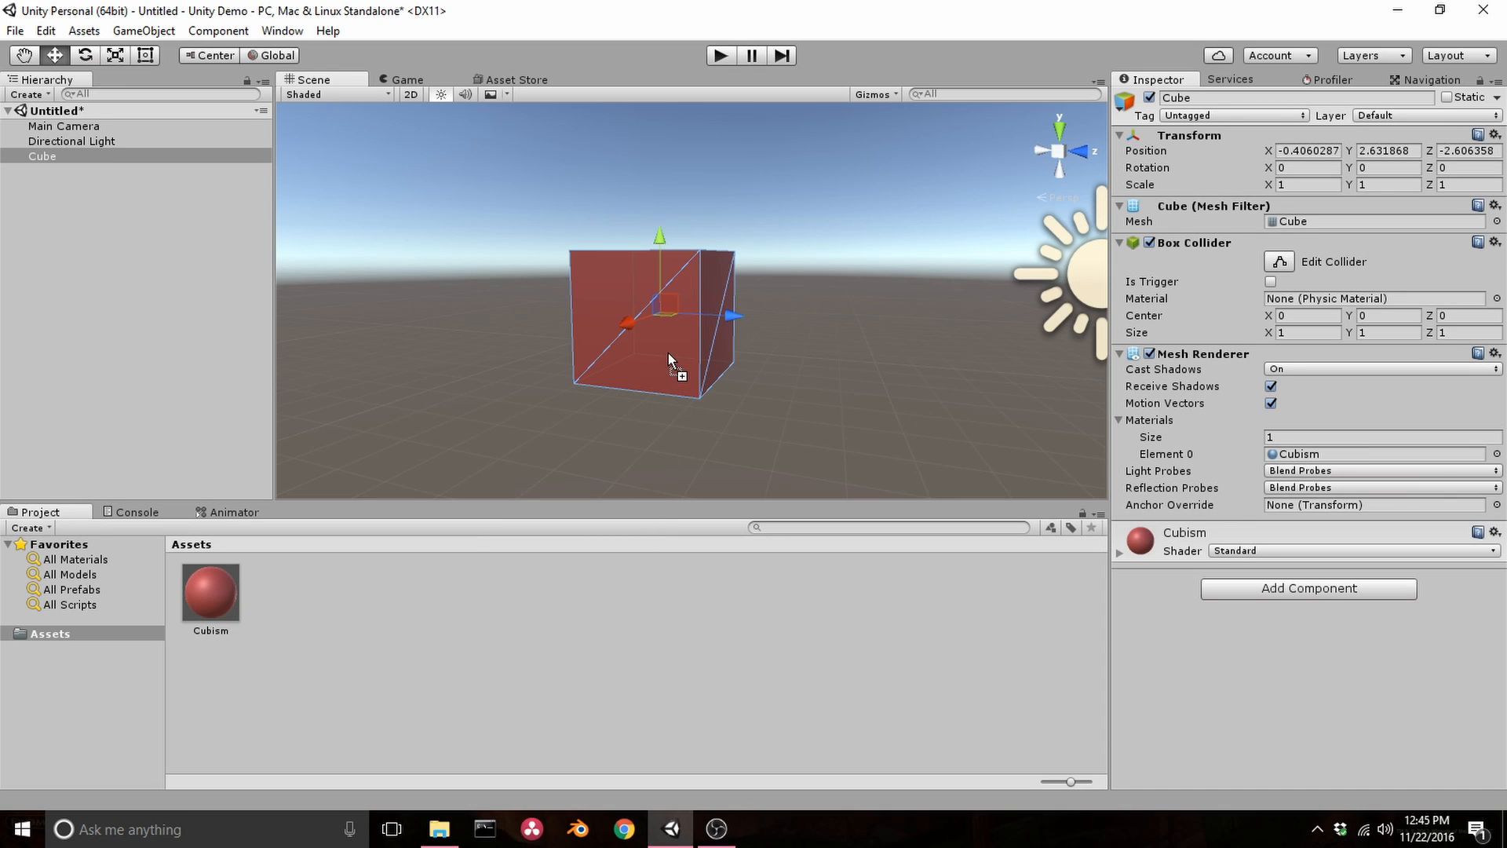
{"action": "left_click", "coordinate": [921, 368]}
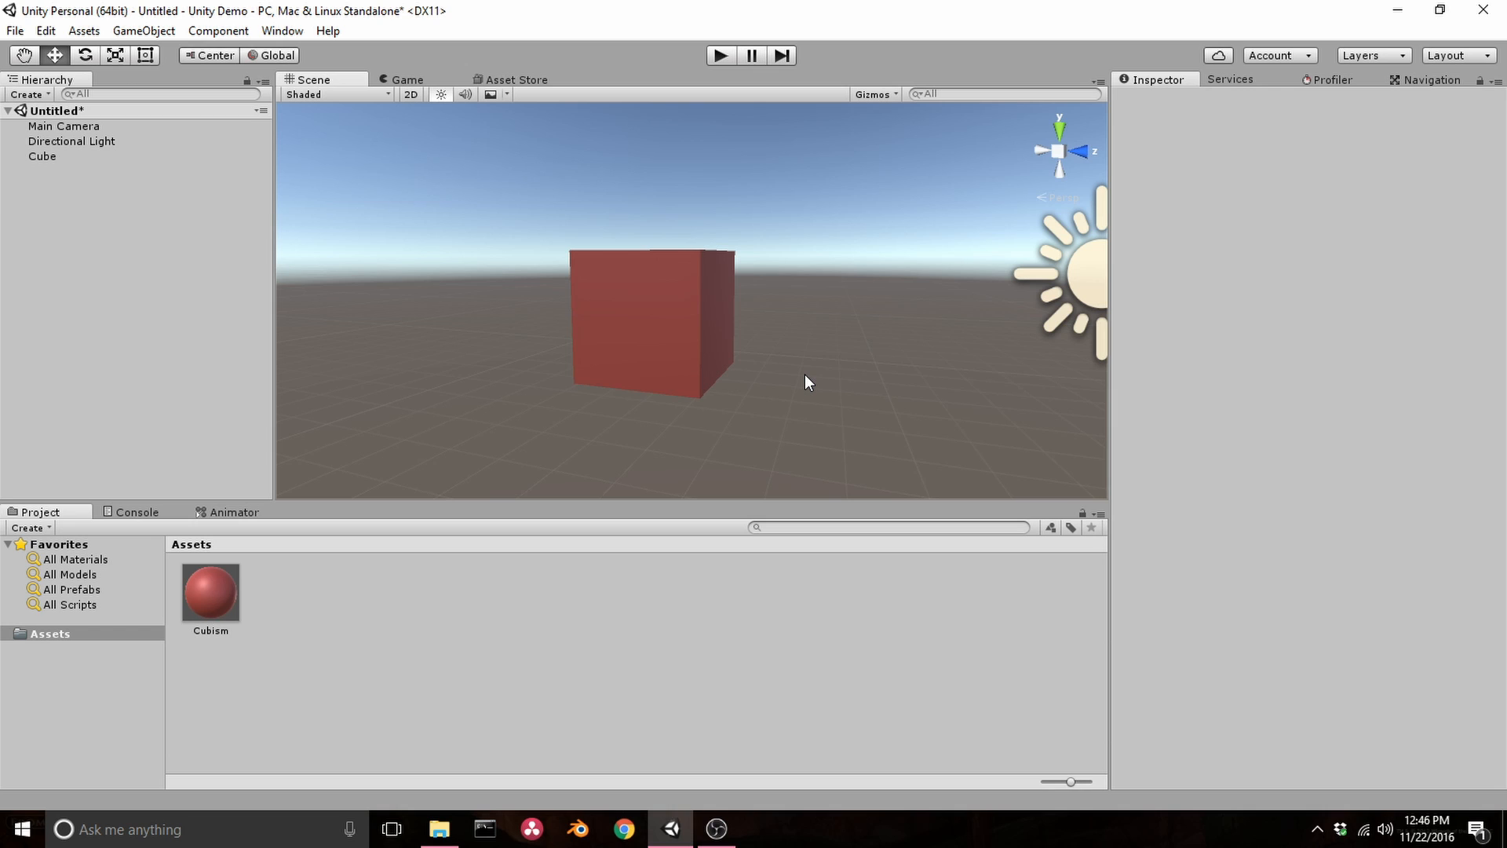
Import Alice.fbx from the Demo Assets folder into the project's Assets
{"action": "left_click", "coordinate": [441, 832]}
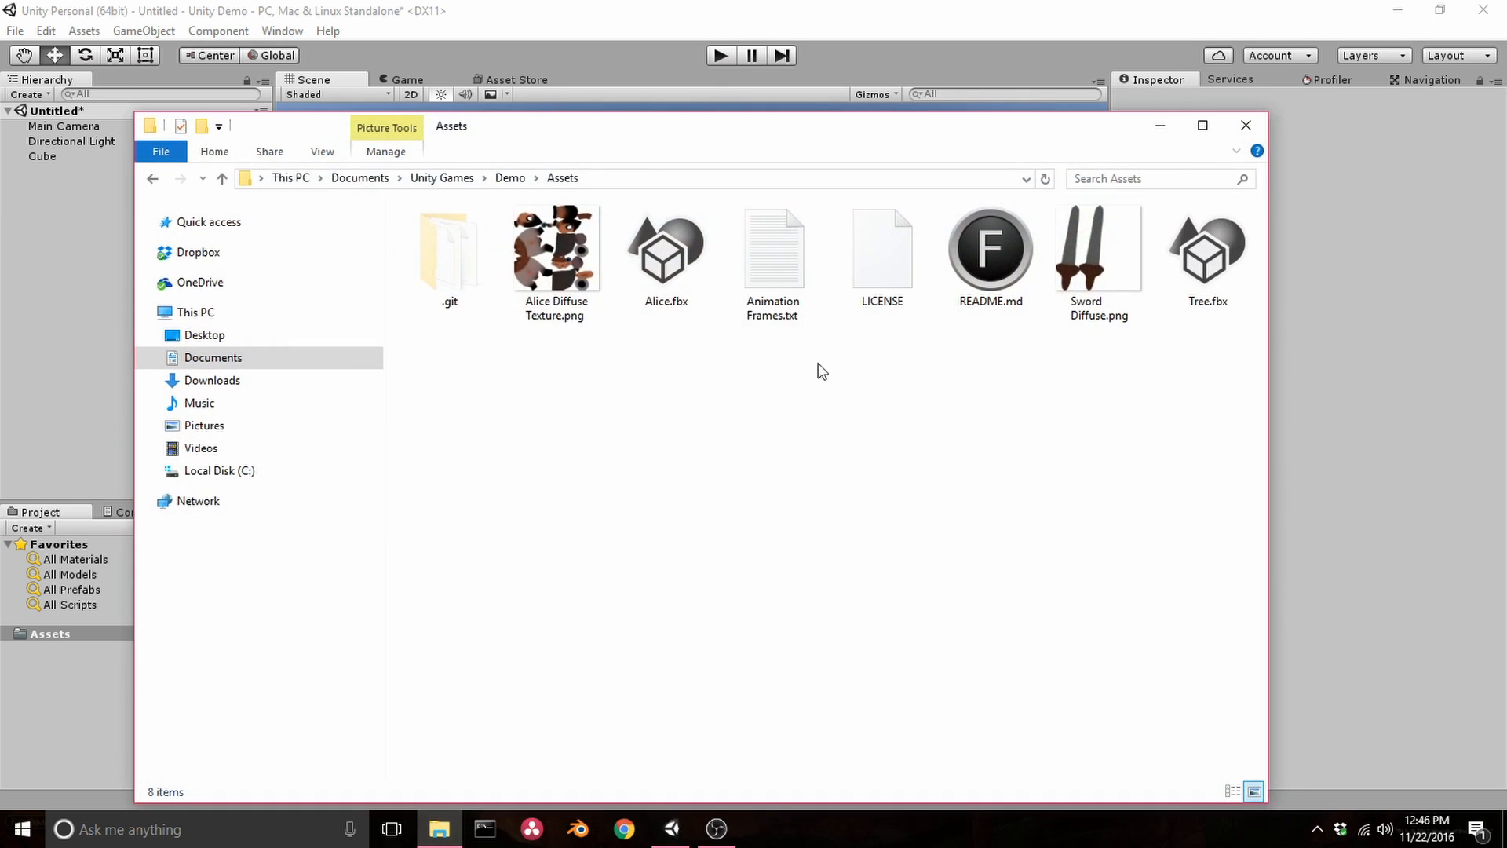
{"action": "left_click_drag", "start_coordinate": [619, 151], "coordinate": [928, 111]}
{"action": "left_click_drag", "start_coordinate": [969, 243], "coordinate": [351, 713]}
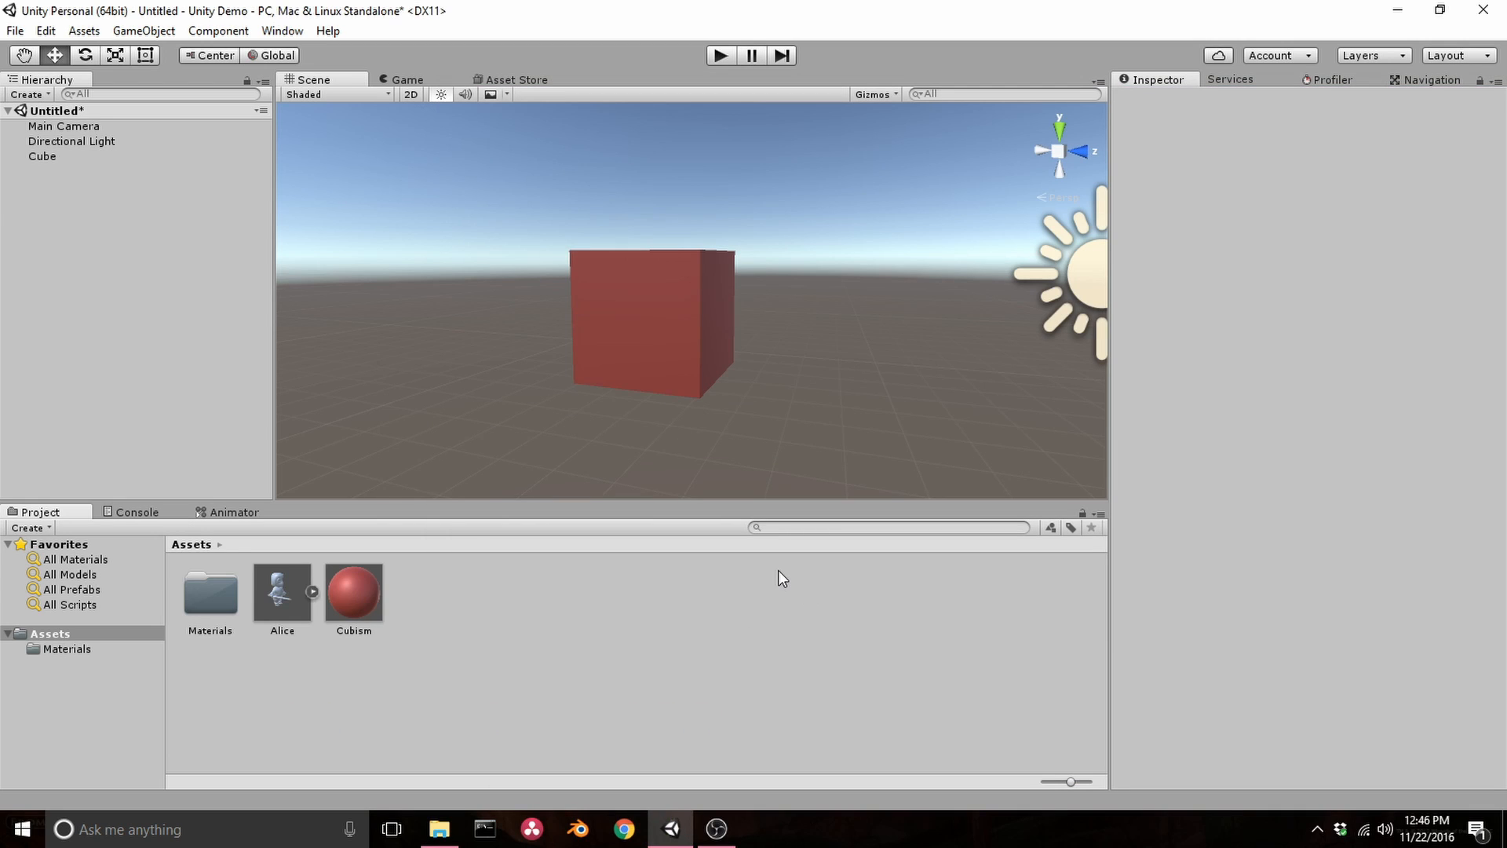
Place the Alice model into the scene and move the cube along its blue Z axis
{"action": "left_click", "coordinate": [289, 593]}
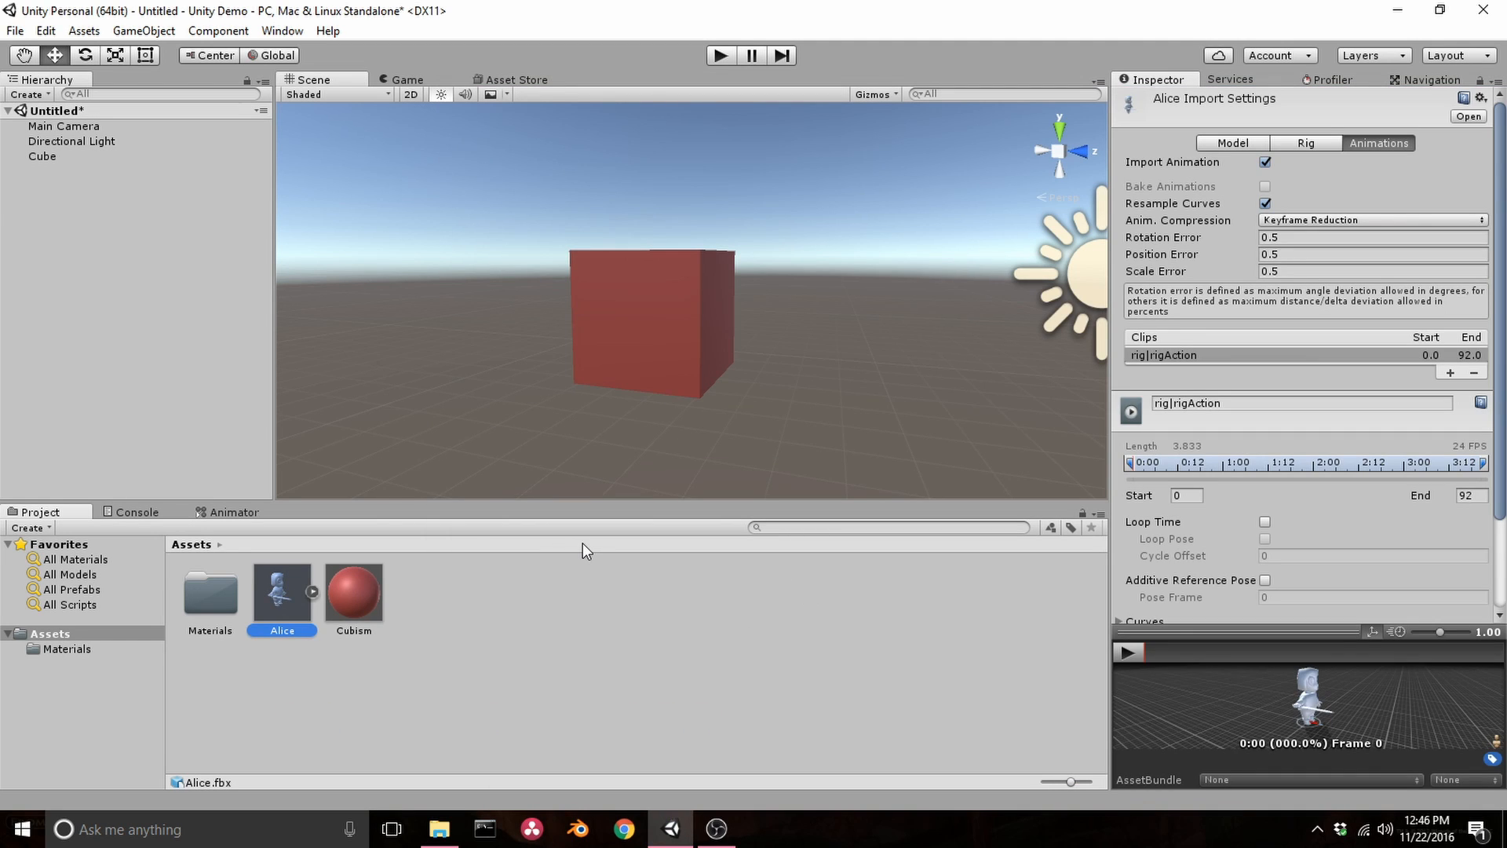
{"action": "left_click_drag", "start_coordinate": [304, 588], "coordinate": [516, 389]}
{"action": "left_click", "coordinate": [733, 309]}
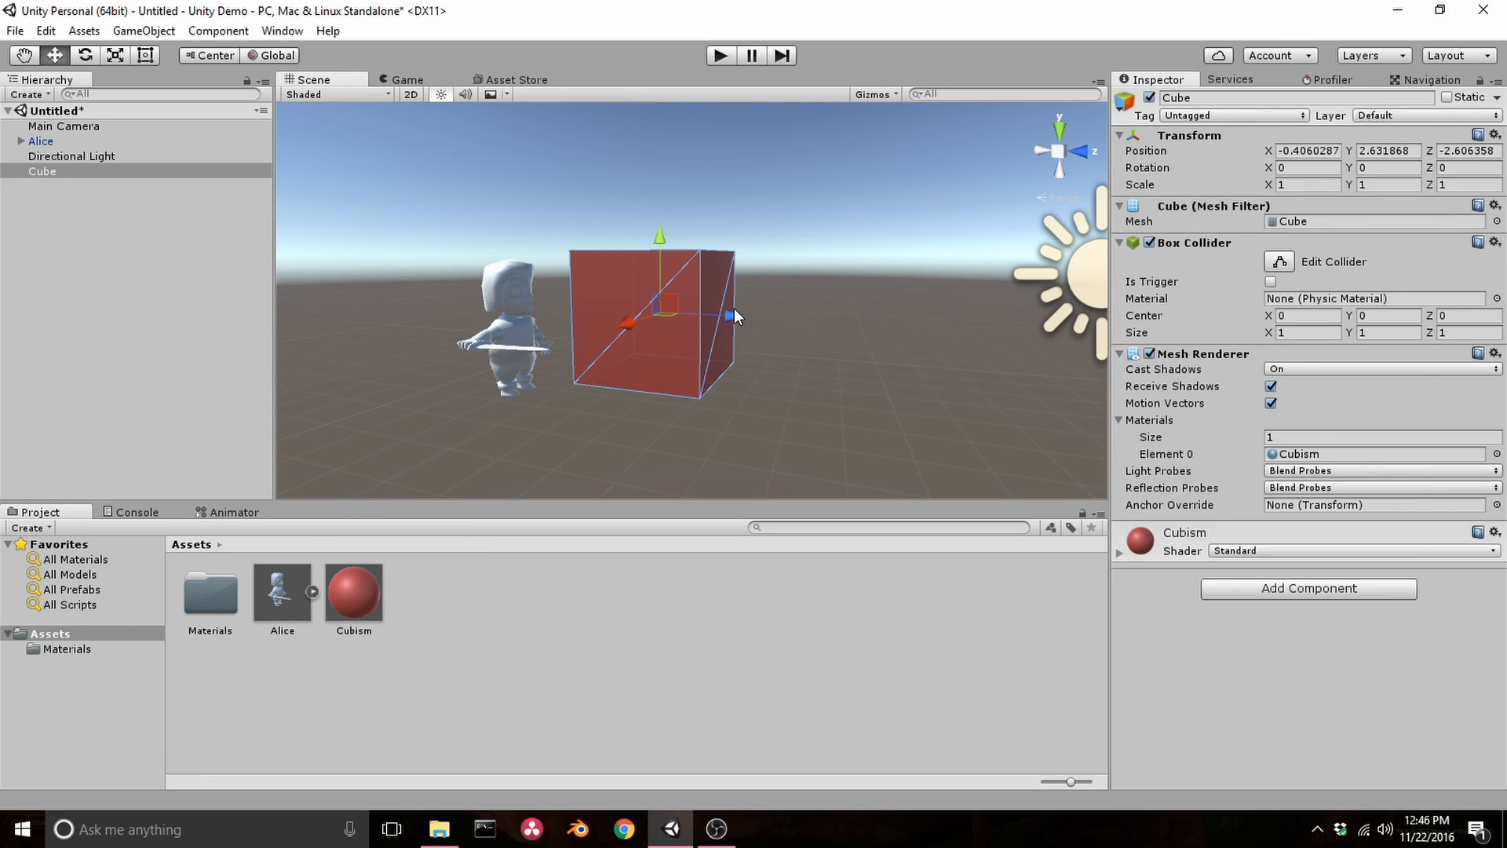
{"action": "left_click_drag", "start_coordinate": [733, 313], "coordinate": [903, 344]}
Select the Alice model and reposition it in the scene
{"action": "left_click", "coordinate": [515, 328]}
{"action": "left_click_drag", "start_coordinate": [575, 336], "coordinate": [660, 339]}
{"action": "middle_click_drag", "start_coordinate": [703, 407], "coordinate": [724, 384]}
{"action": "left_click_drag", "start_coordinate": [697, 379], "coordinate": [625, 373], "text": "alt"}
Examine the Alice model up close from the front
{"action": "scroll", "coordinate": [657, 331], "scroll_direction": "up", "scroll_amount": 3}
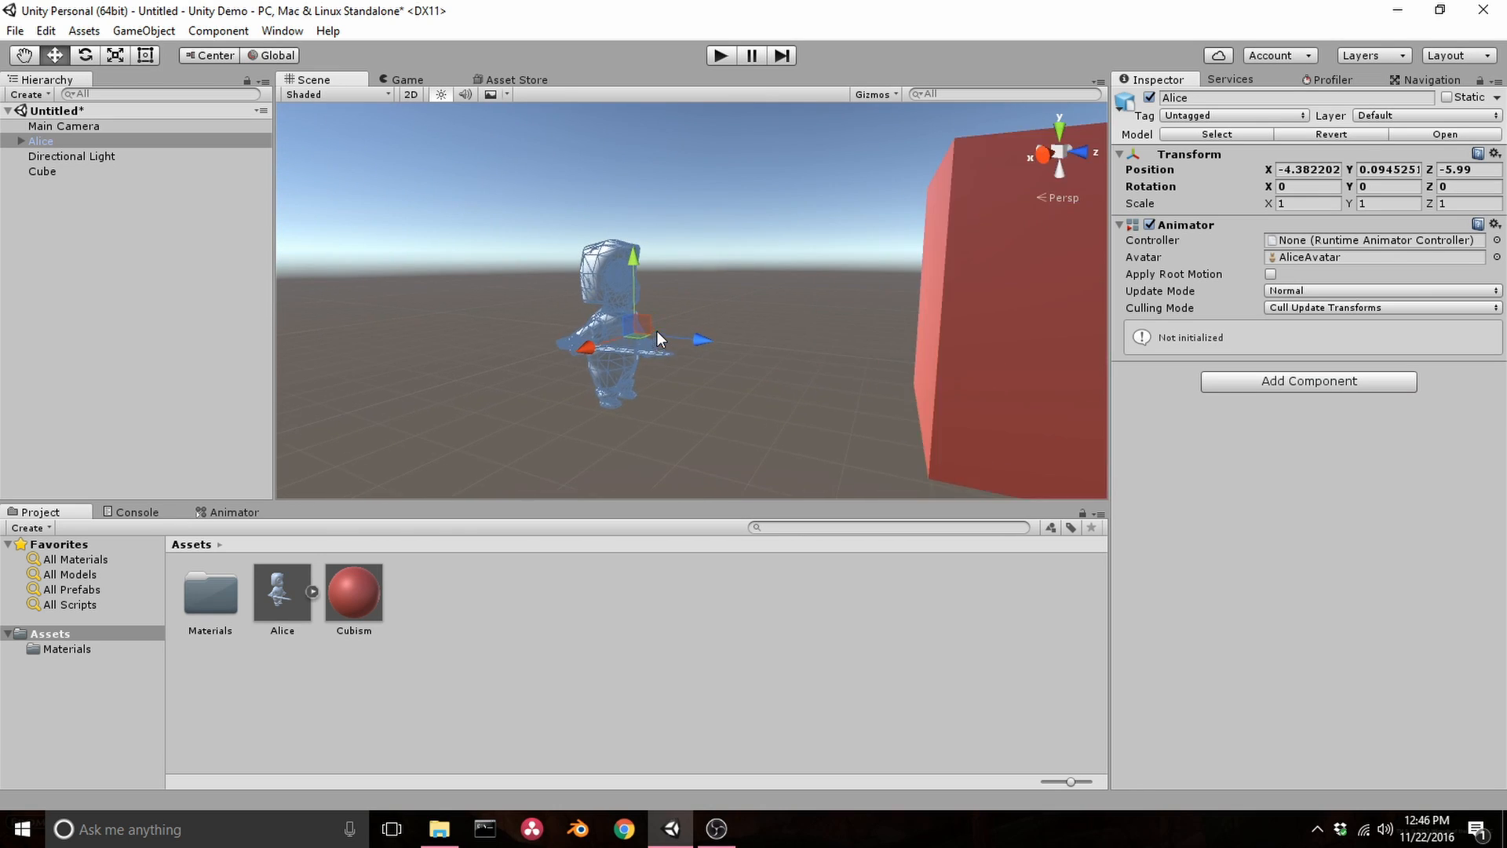
{"action": "scroll", "coordinate": [657, 331], "scroll_direction": "up", "scroll_amount": 3}
{"action": "left_click", "coordinate": [705, 322]}
{"action": "scroll", "coordinate": [591, 314], "scroll_direction": "up", "scroll_amount": 1}
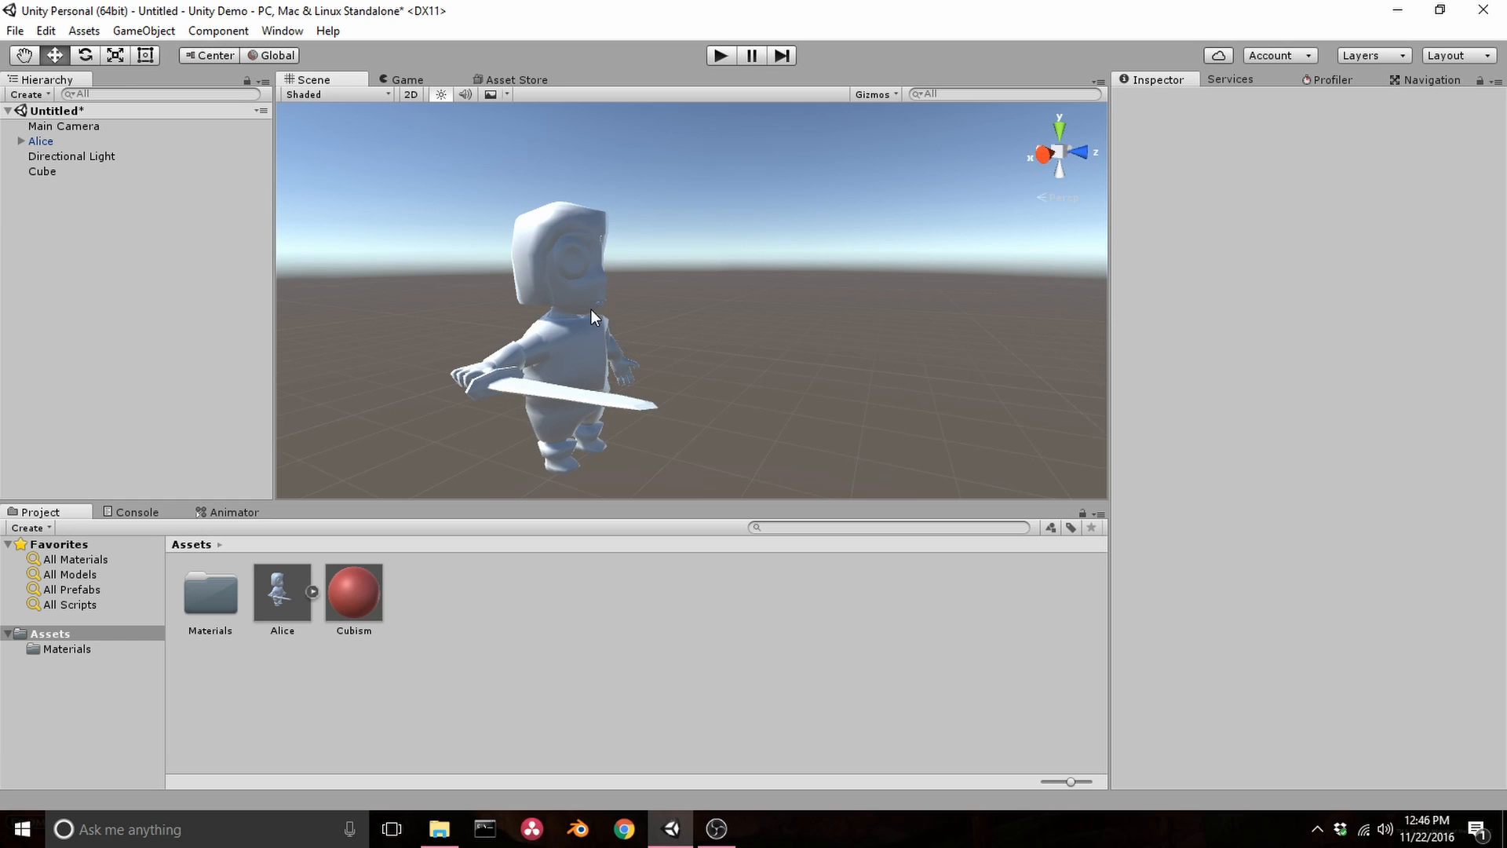
{"action": "left_click_drag", "start_coordinate": [704, 350], "coordinate": [505, 350], "text": "alt"}
{"action": "middle_click_drag", "start_coordinate": [850, 358], "coordinate": [451, 351]}
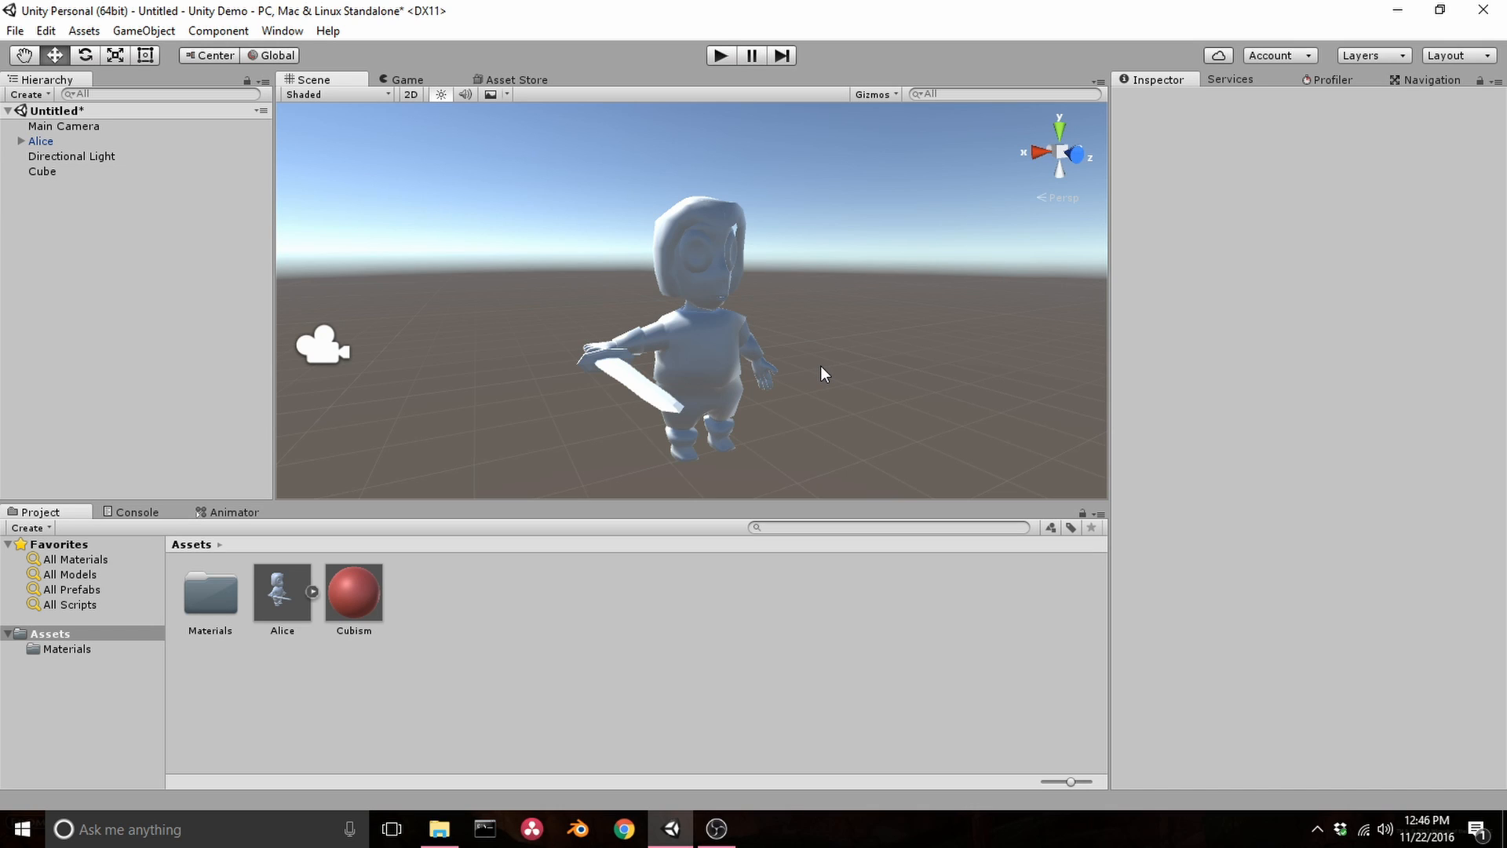
Inspect the Alice object's child mesh and its Alice Diffuse material settings
{"action": "left_click", "coordinate": [700, 342]}
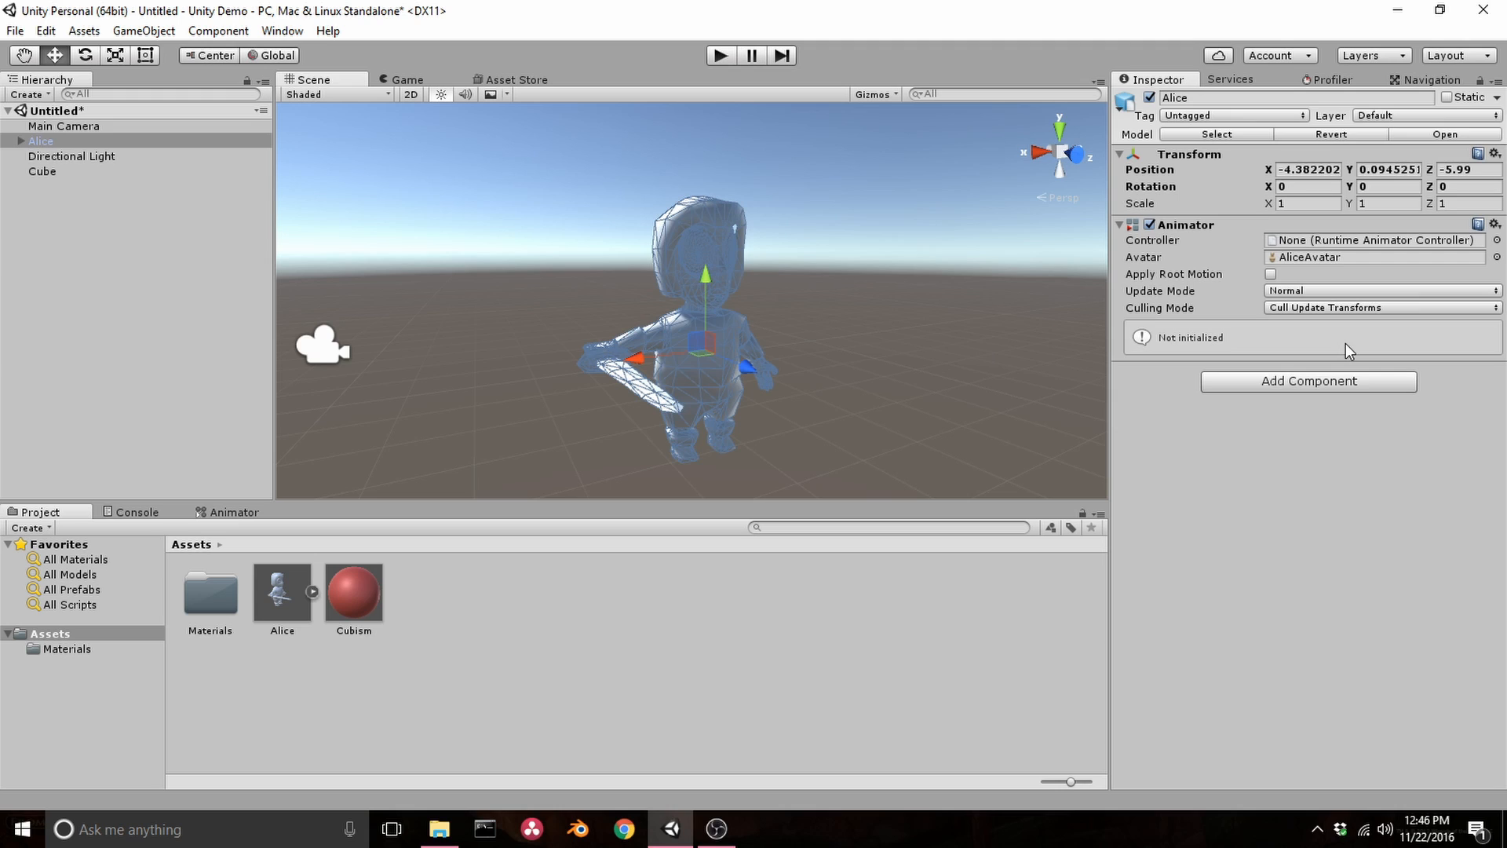
{"action": "left_click", "coordinate": [22, 142]}
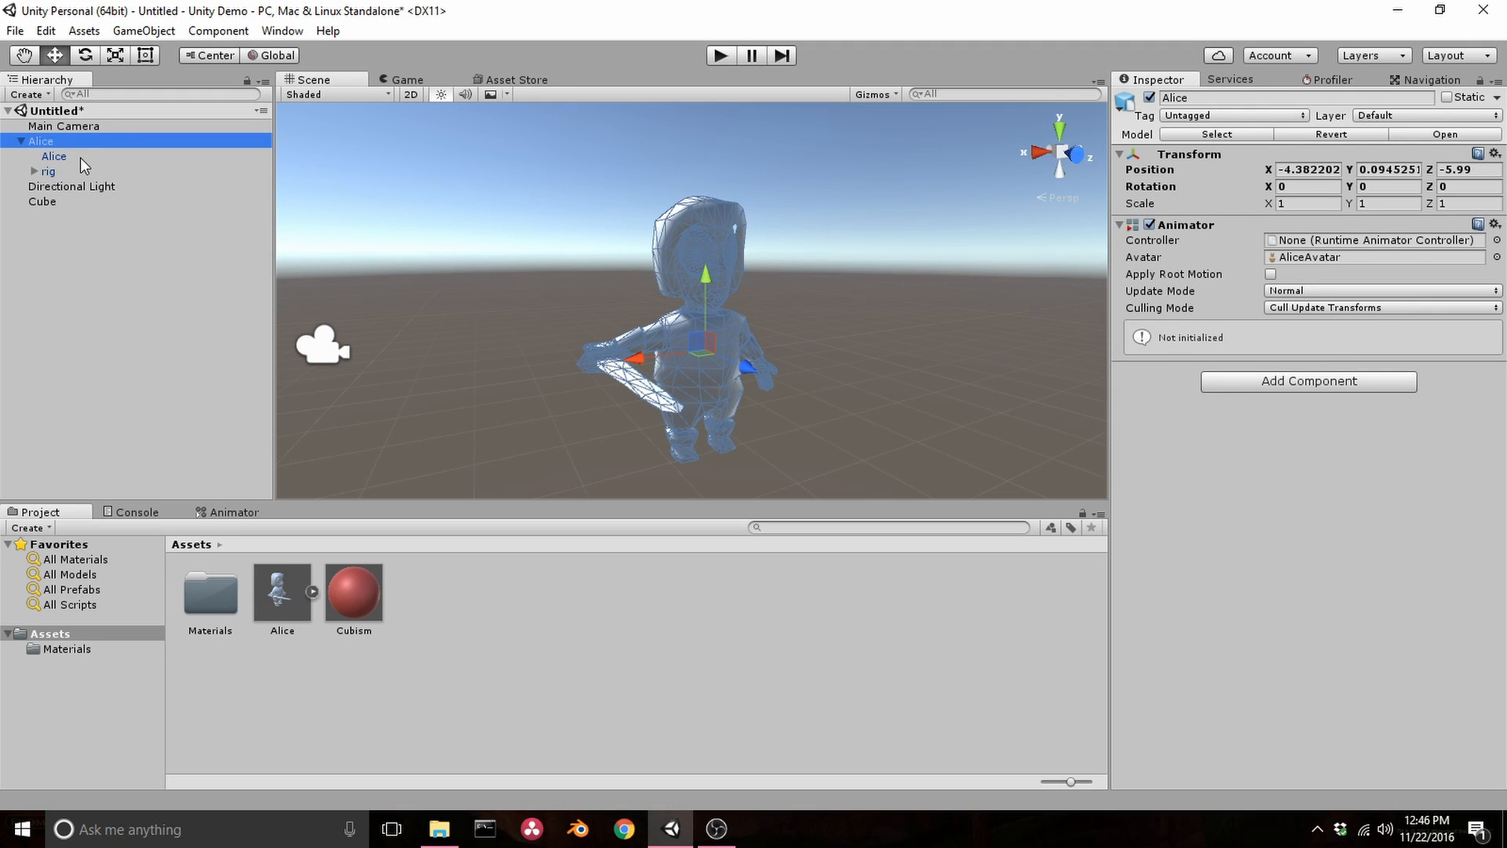
{"action": "left_click", "coordinate": [79, 157]}
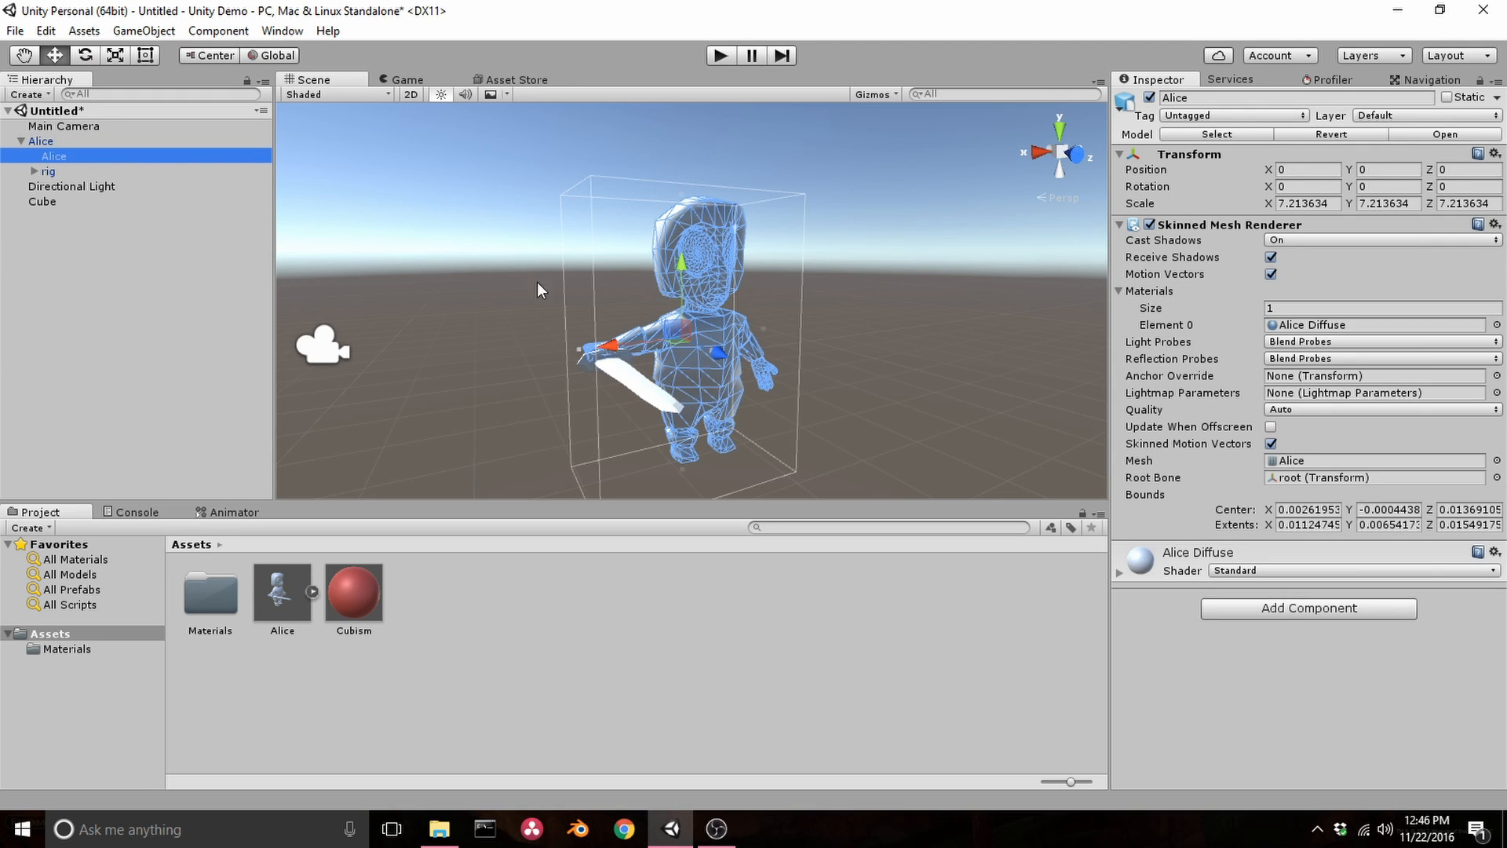
{"action": "left_click", "coordinate": [1120, 573]}
{"action": "scroll", "coordinate": [1248, 604], "scroll_direction": "down", "scroll_amount": 5}
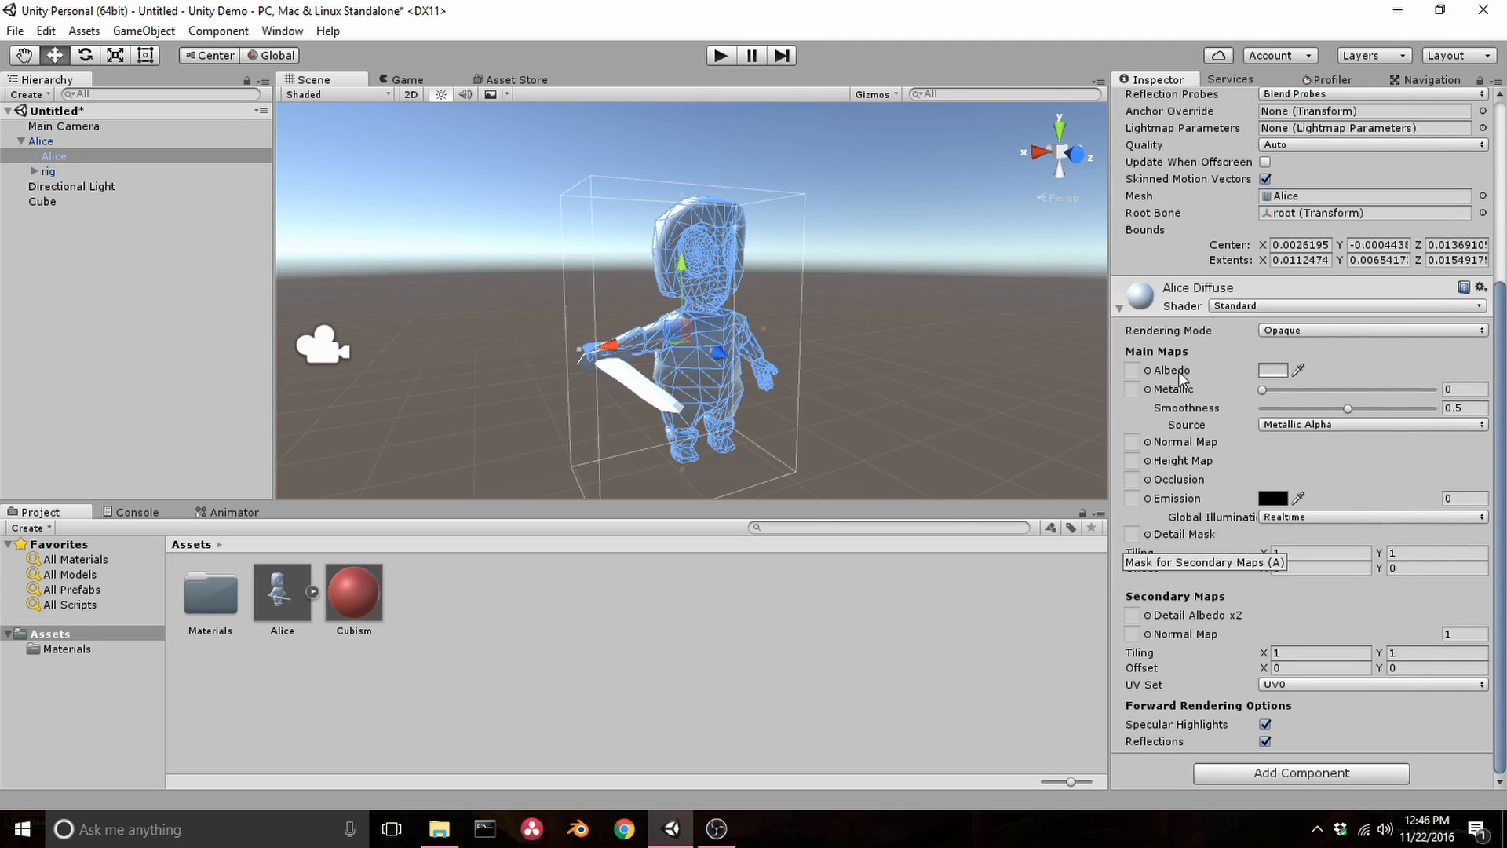
{"action": "left_click", "coordinate": [1118, 307]}
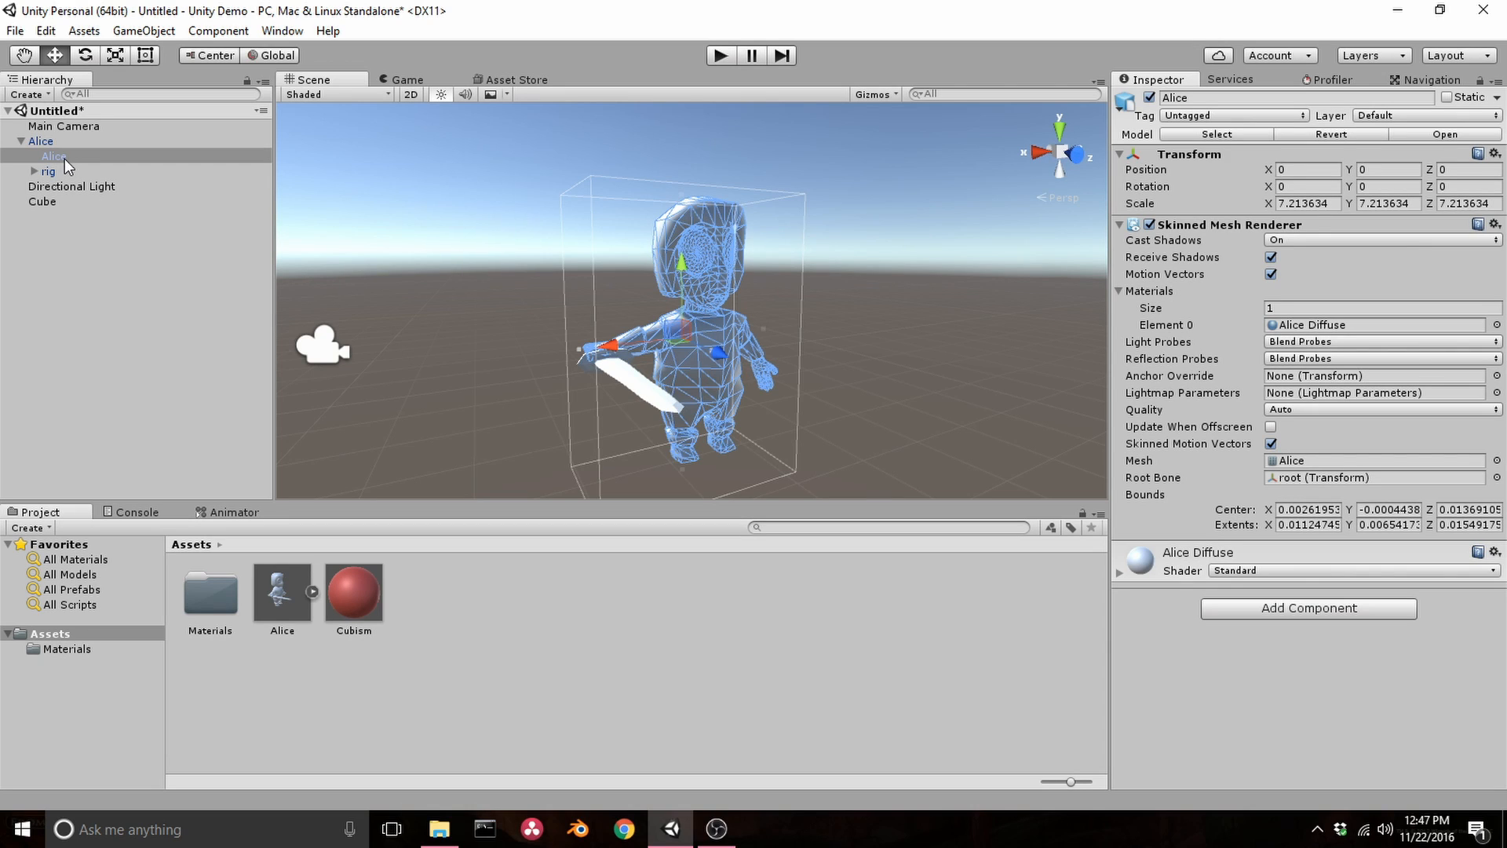
{"action": "left_click", "coordinate": [50, 142]}
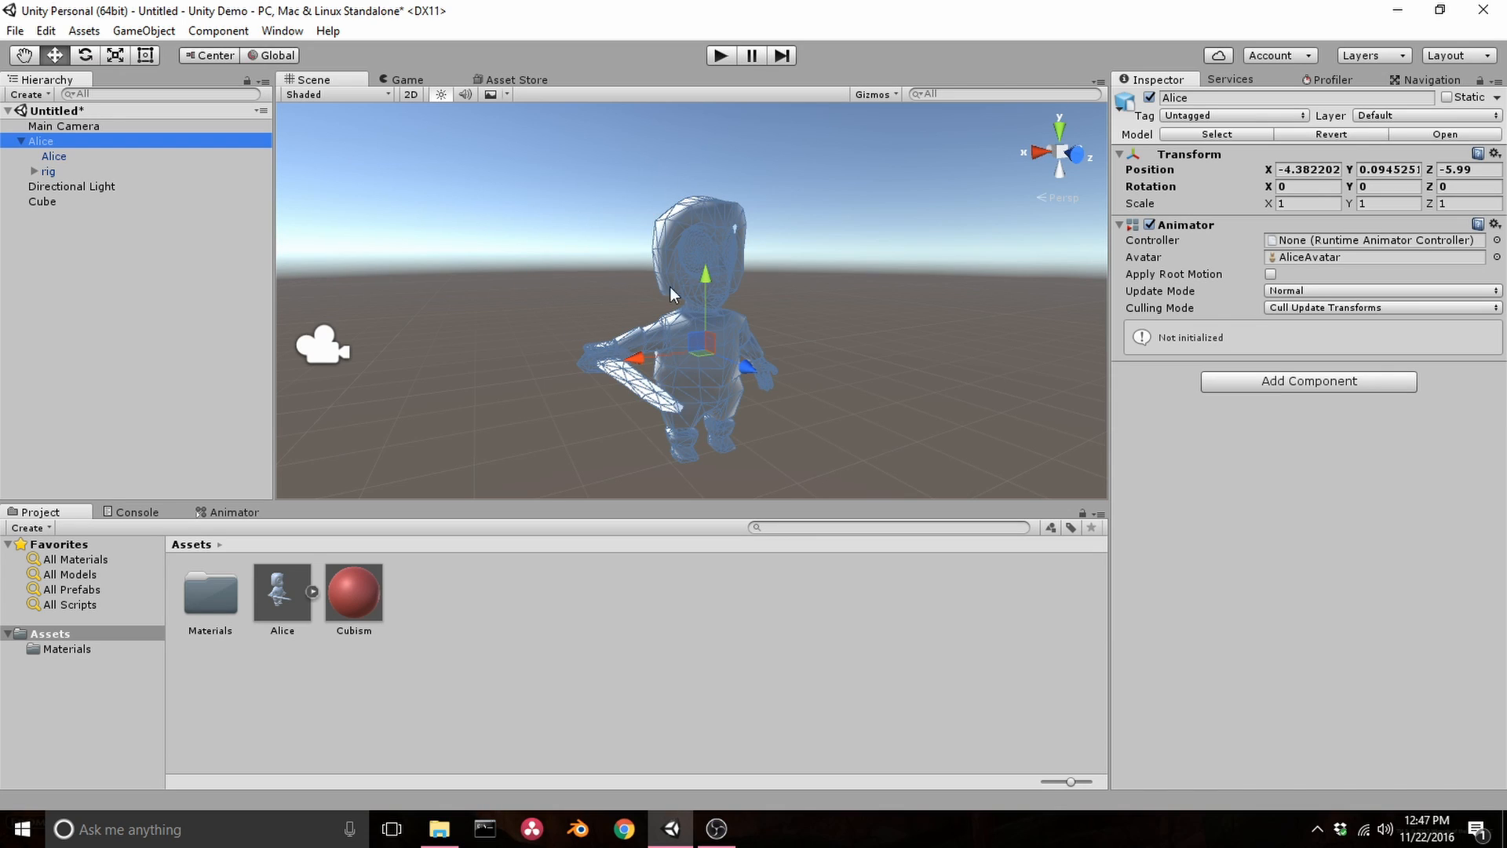
{"action": "left_click", "coordinate": [55, 157]}
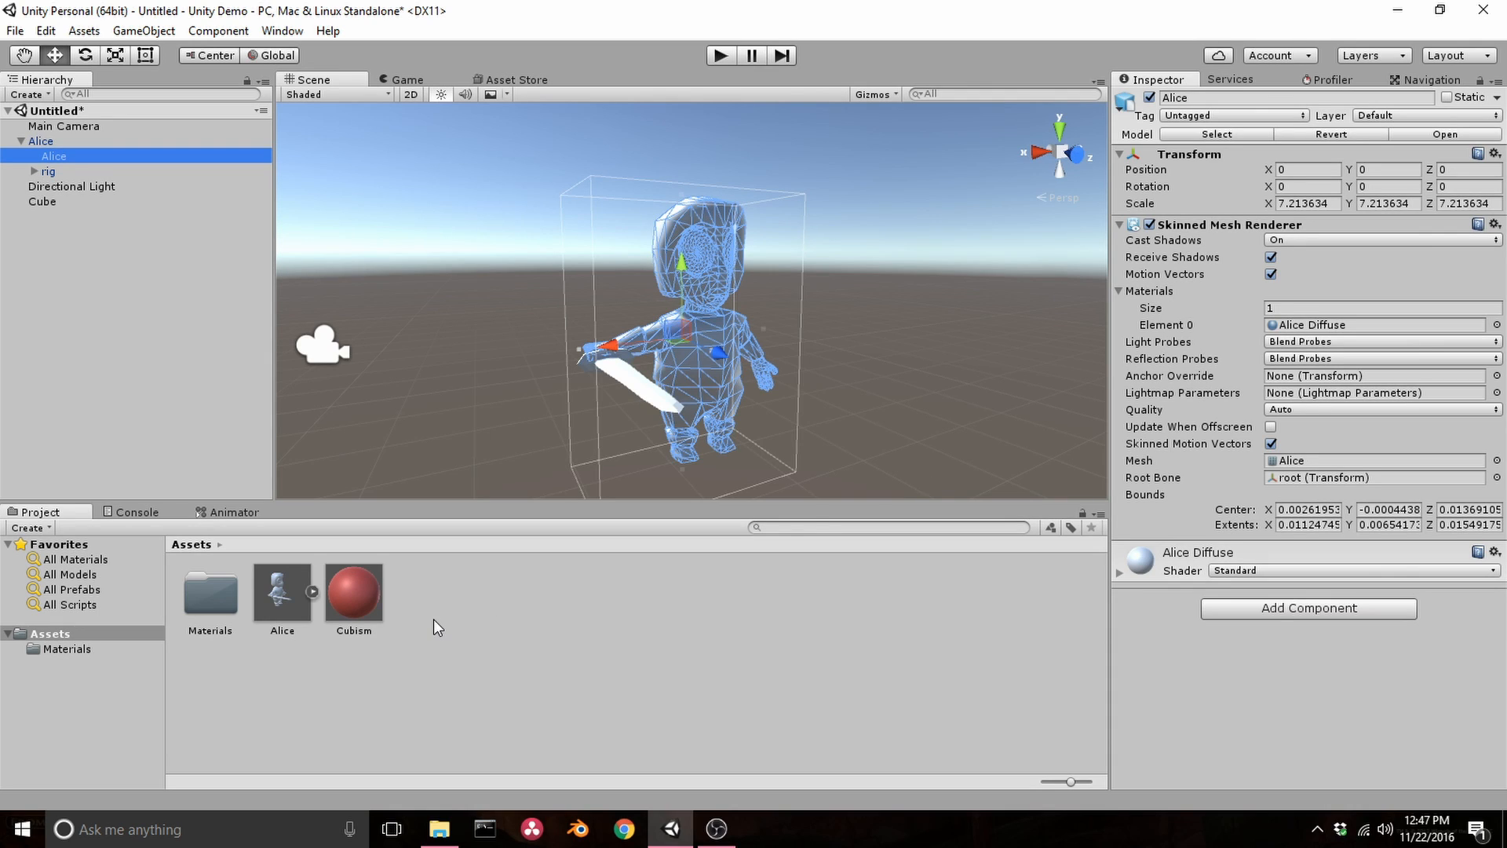
Open the Materials folder and import Alice Diffuse Texture.png into it from the file explorer
{"action": "left_click", "coordinate": [221, 597]}
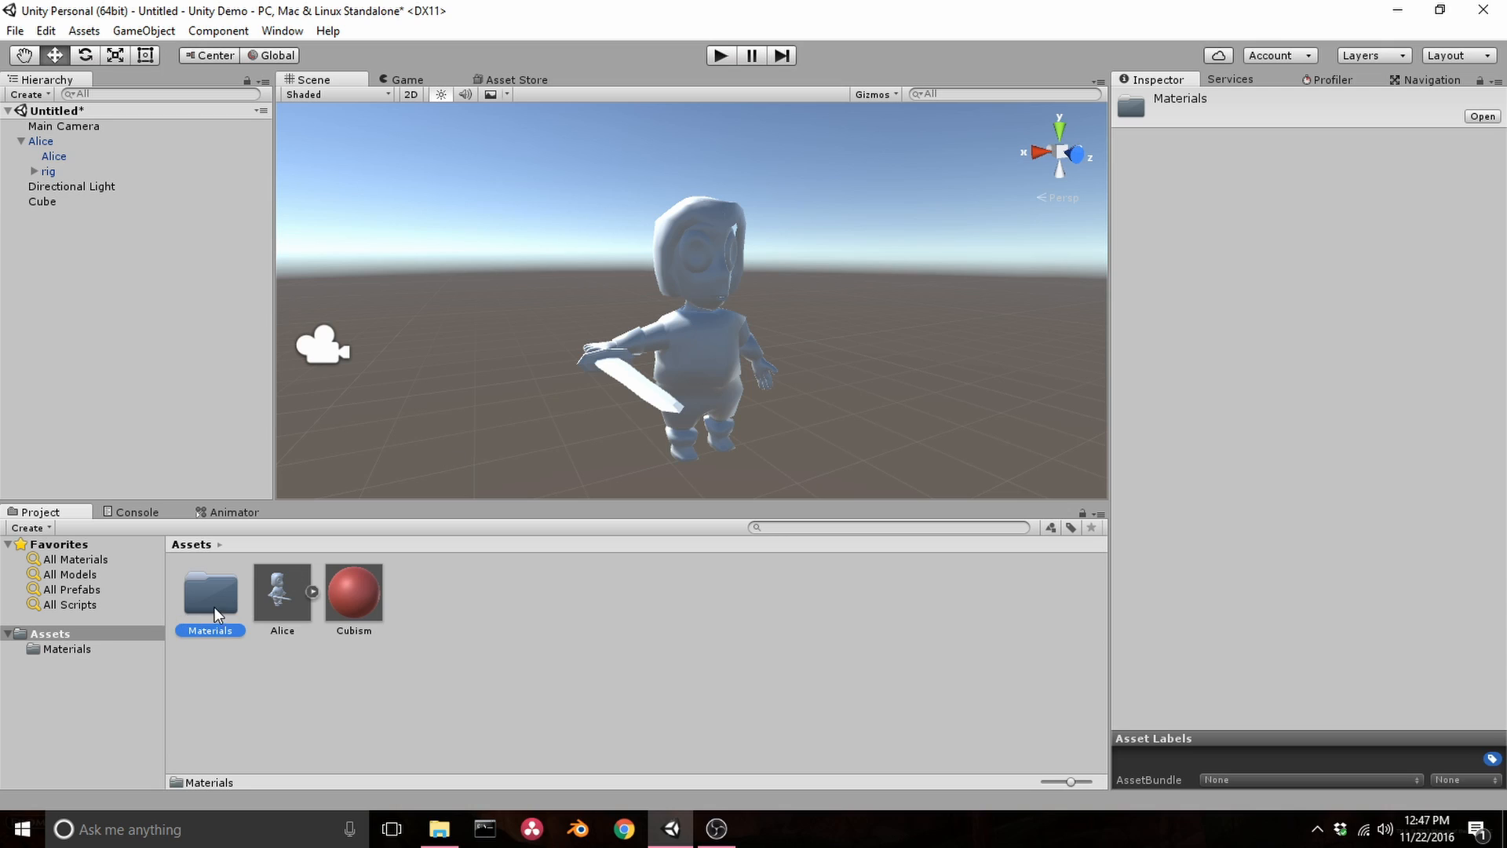
{"action": "double_click", "coordinate": [212, 596]}
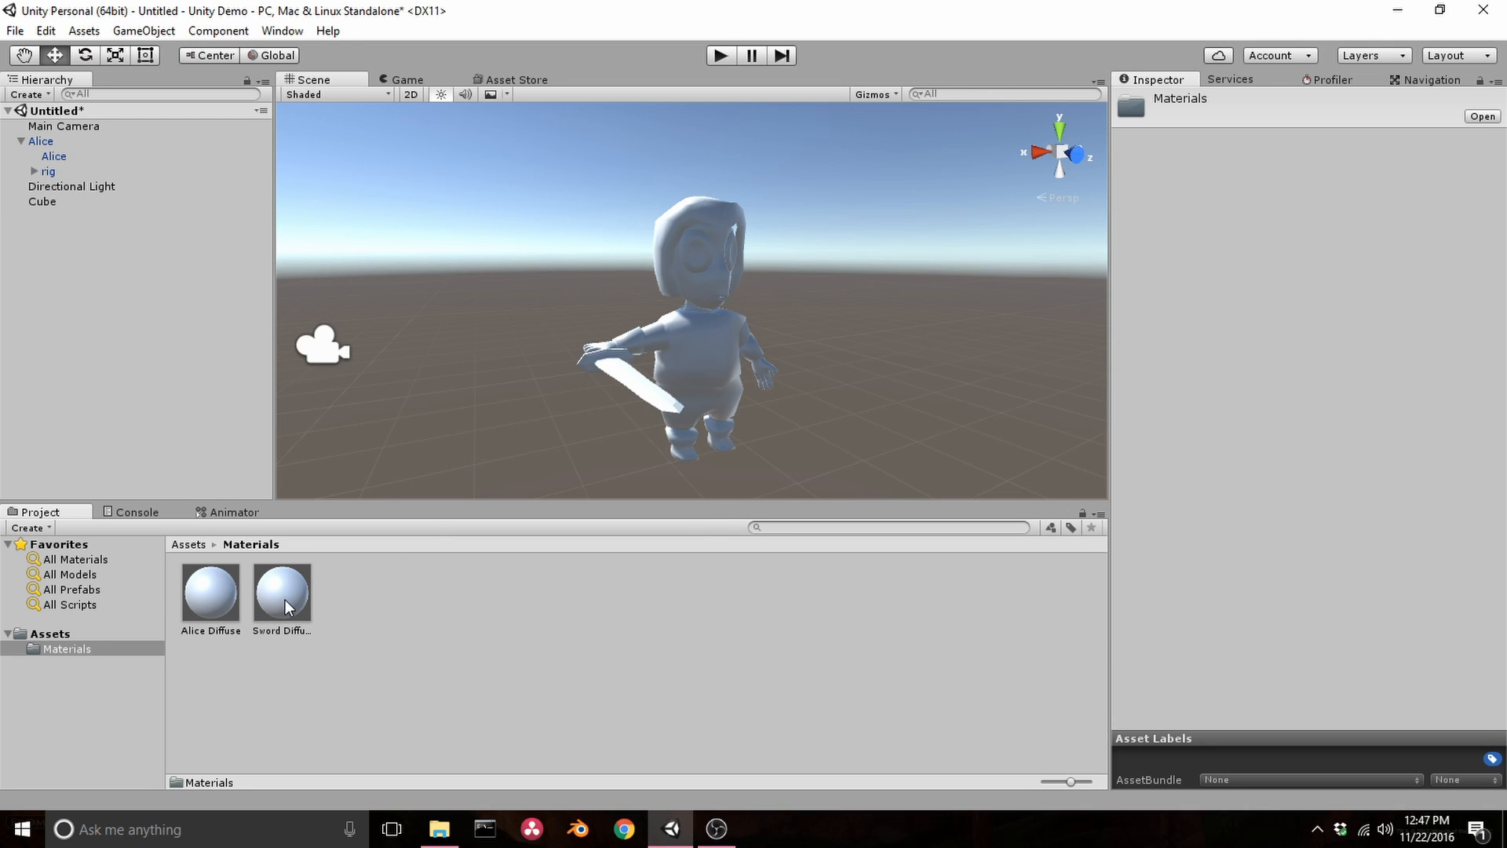
{"action": "left_click", "coordinate": [210, 606]}
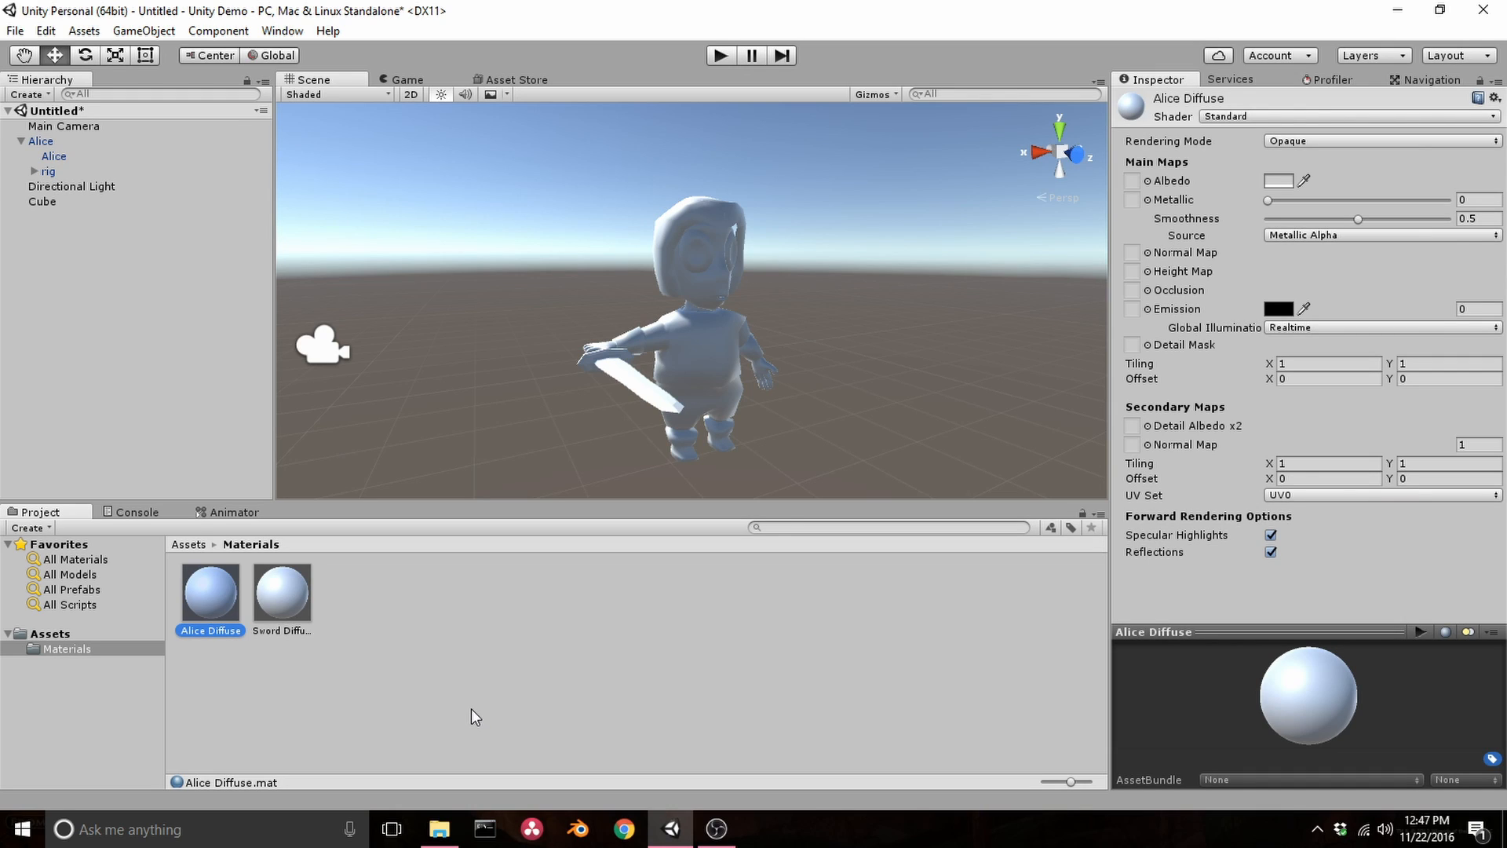
{"action": "left_click", "coordinate": [438, 829]}
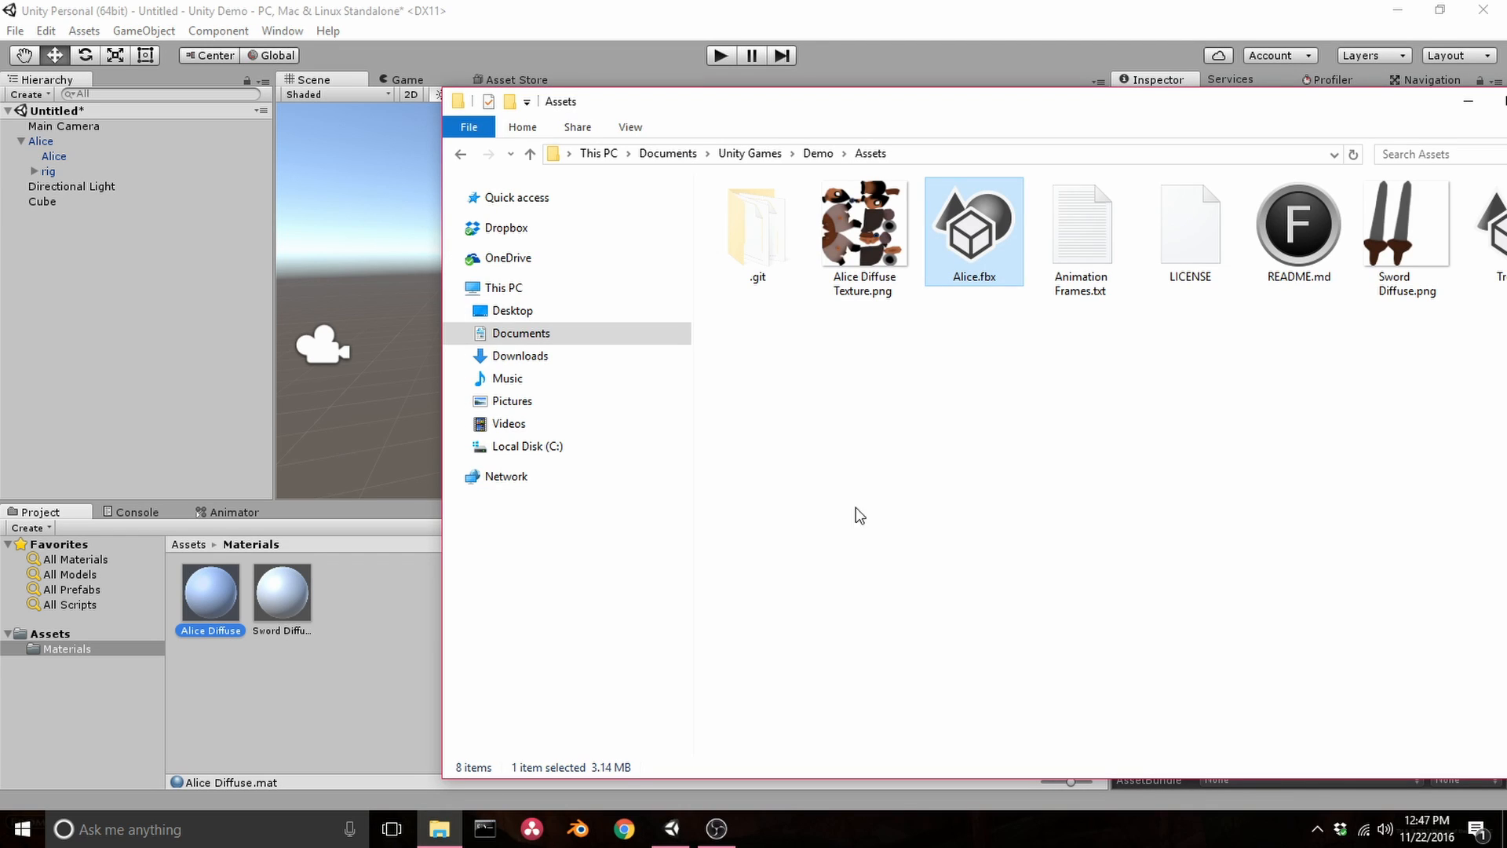
{"action": "left_click_drag", "start_coordinate": [857, 220], "coordinate": [393, 620]}
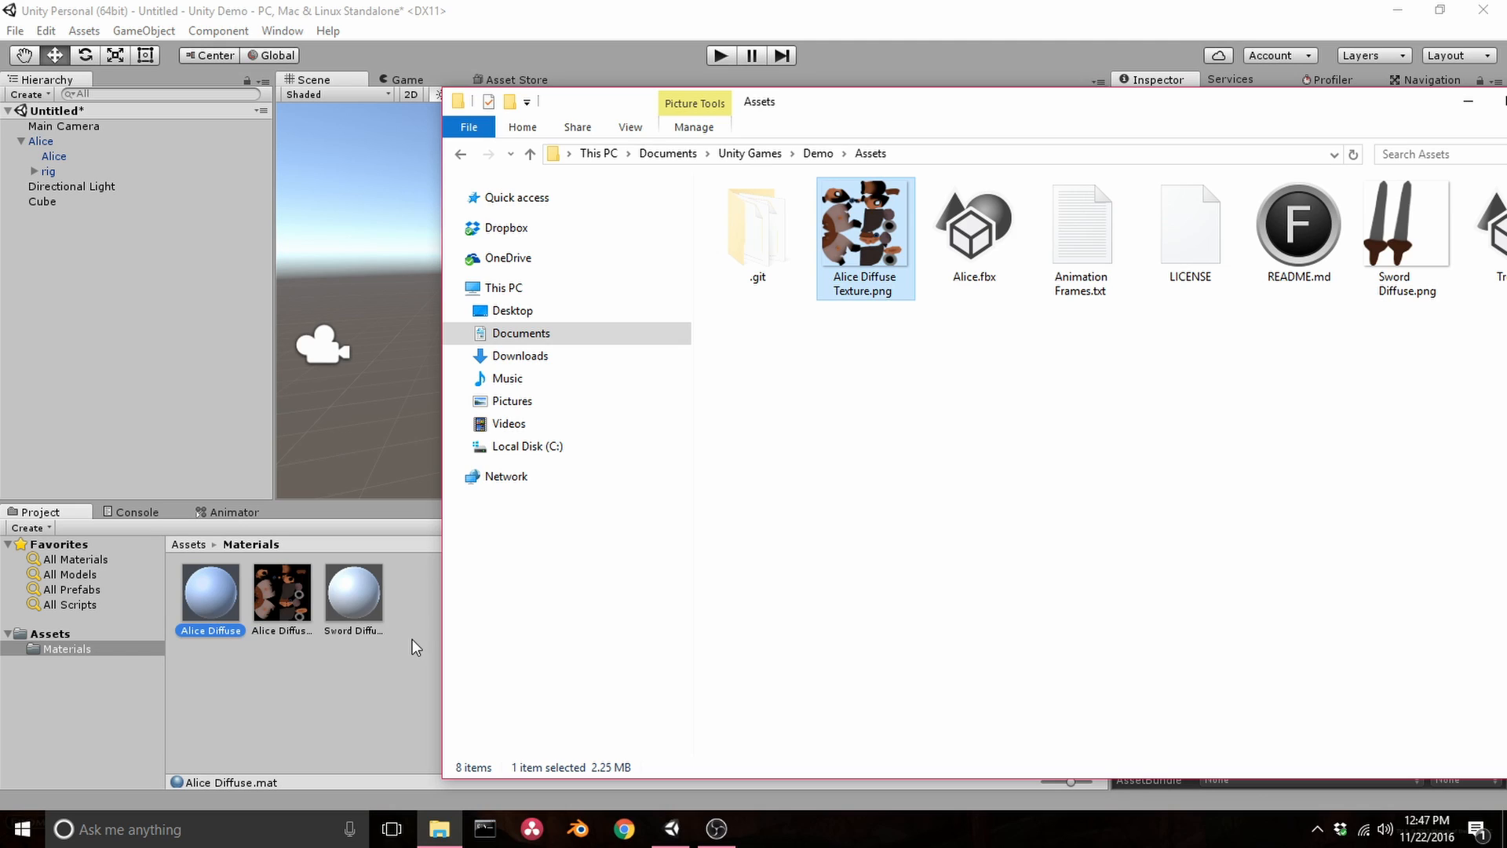
Return to the editor and inspect the imported Alice Diffuse Texture and the Alice Diffuse material
{"action": "left_click", "coordinate": [892, 32]}
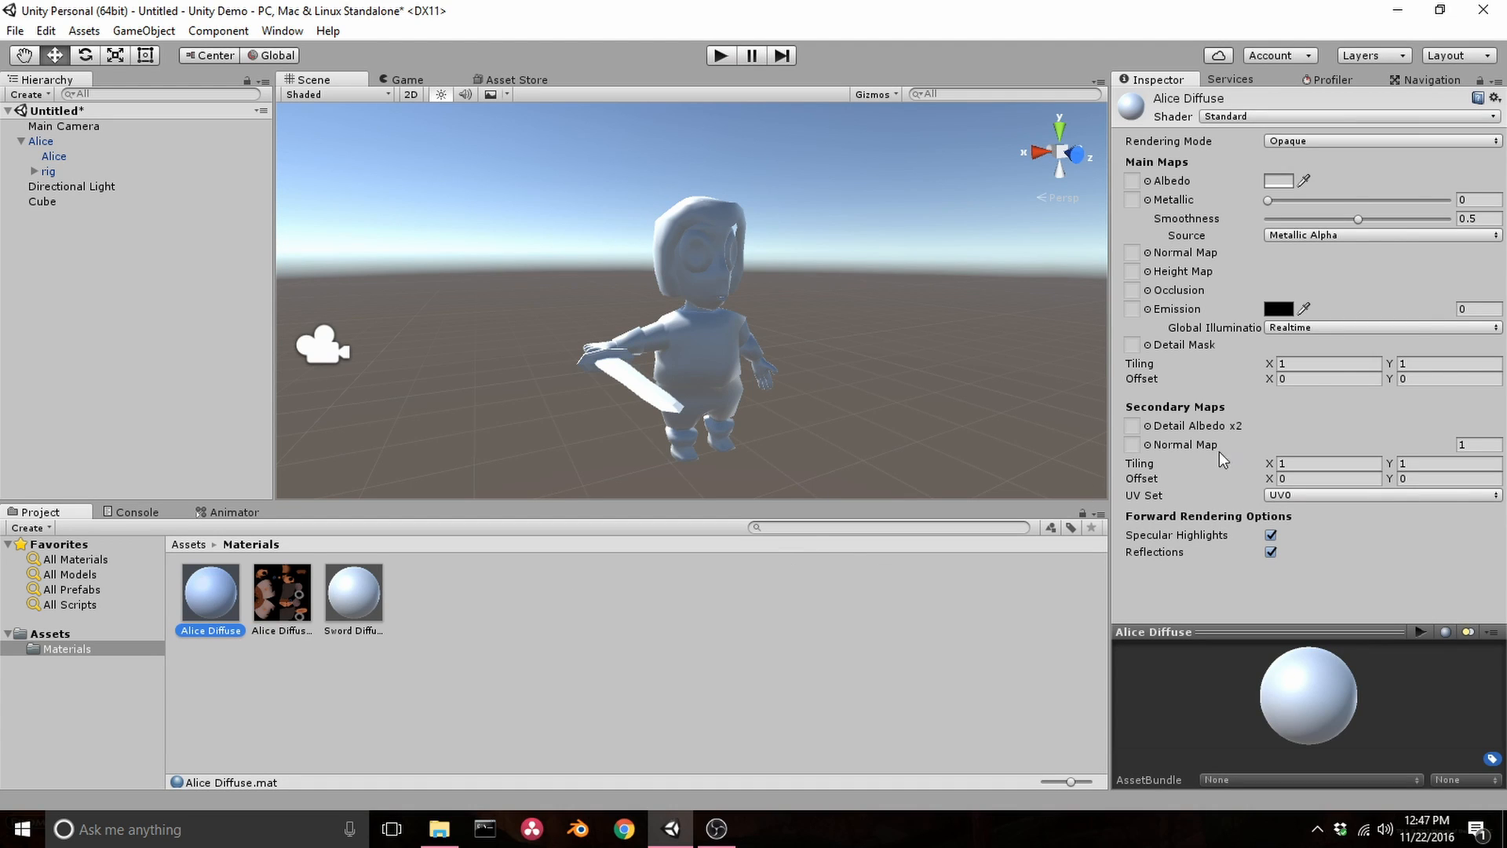
{"action": "left_click", "coordinate": [297, 604]}
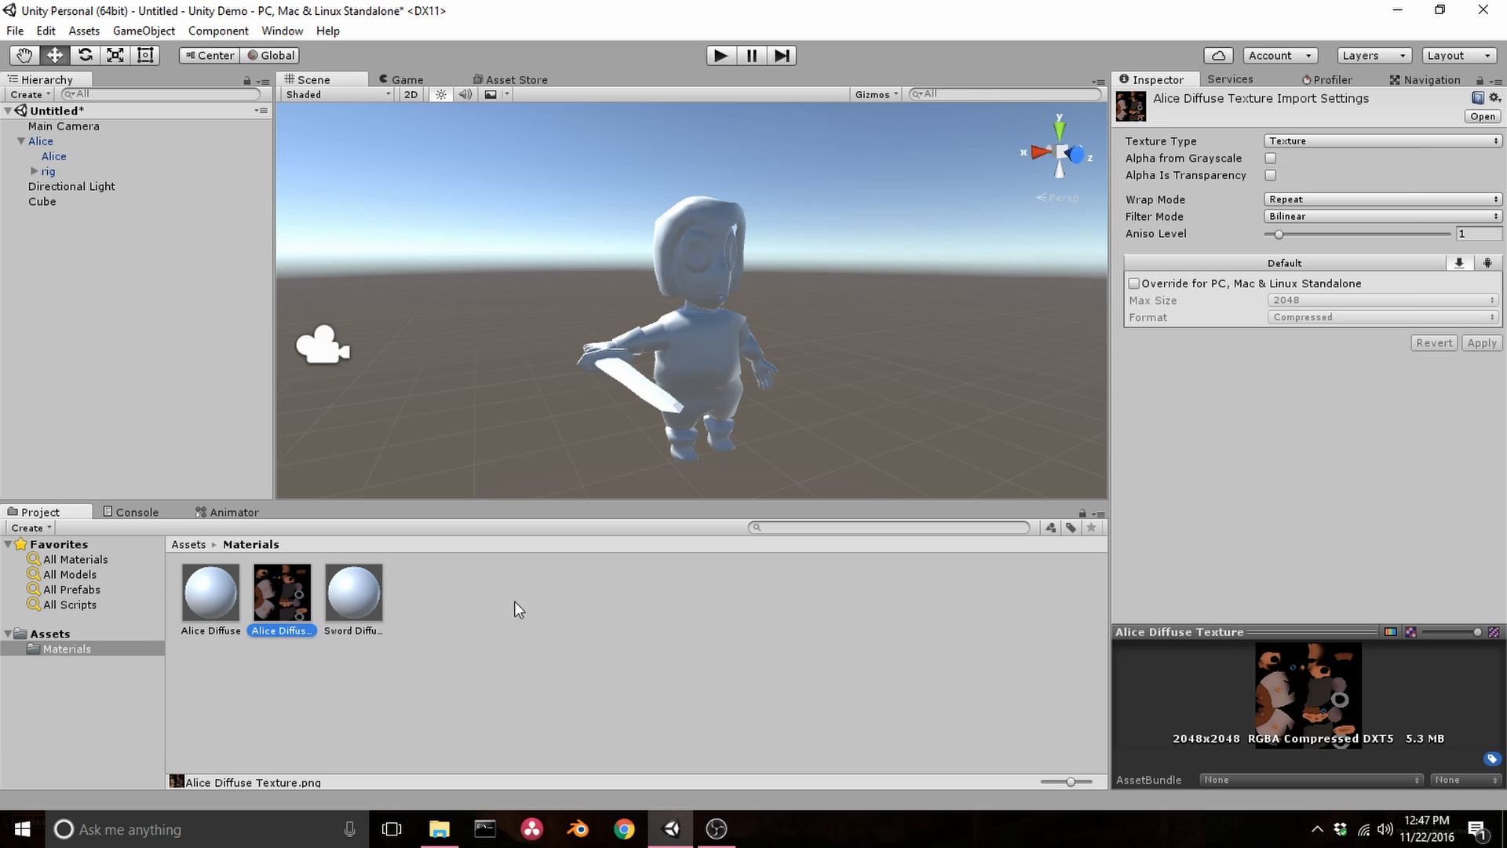
{"action": "left_click", "coordinate": [210, 604]}
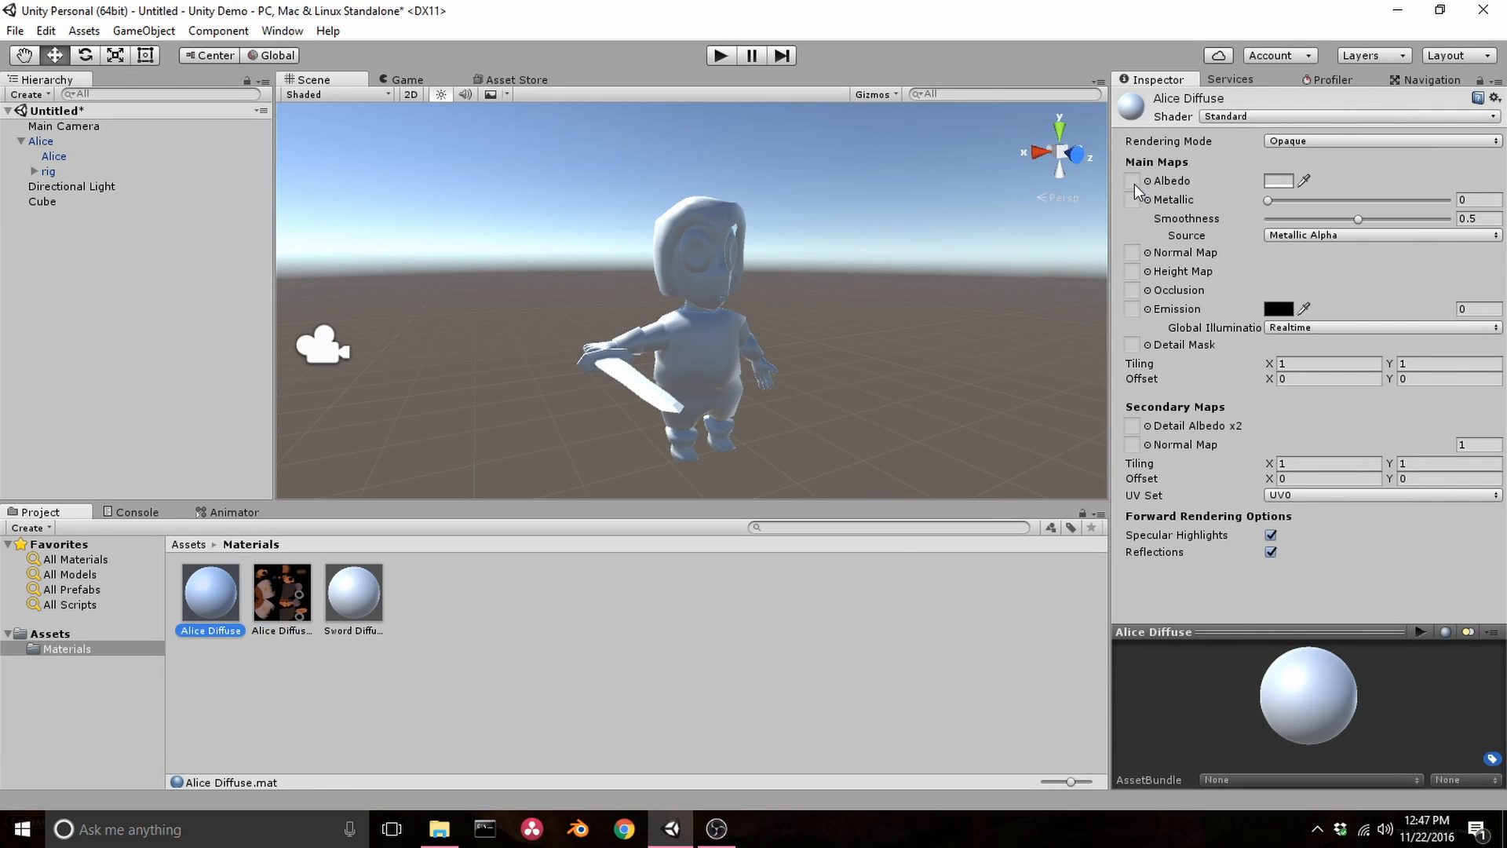
Assign Alice Diffuse Texture to the Albedo map of the Alice Diffuse material on Alice's child mesh
{"action": "left_click", "coordinate": [724, 358]}
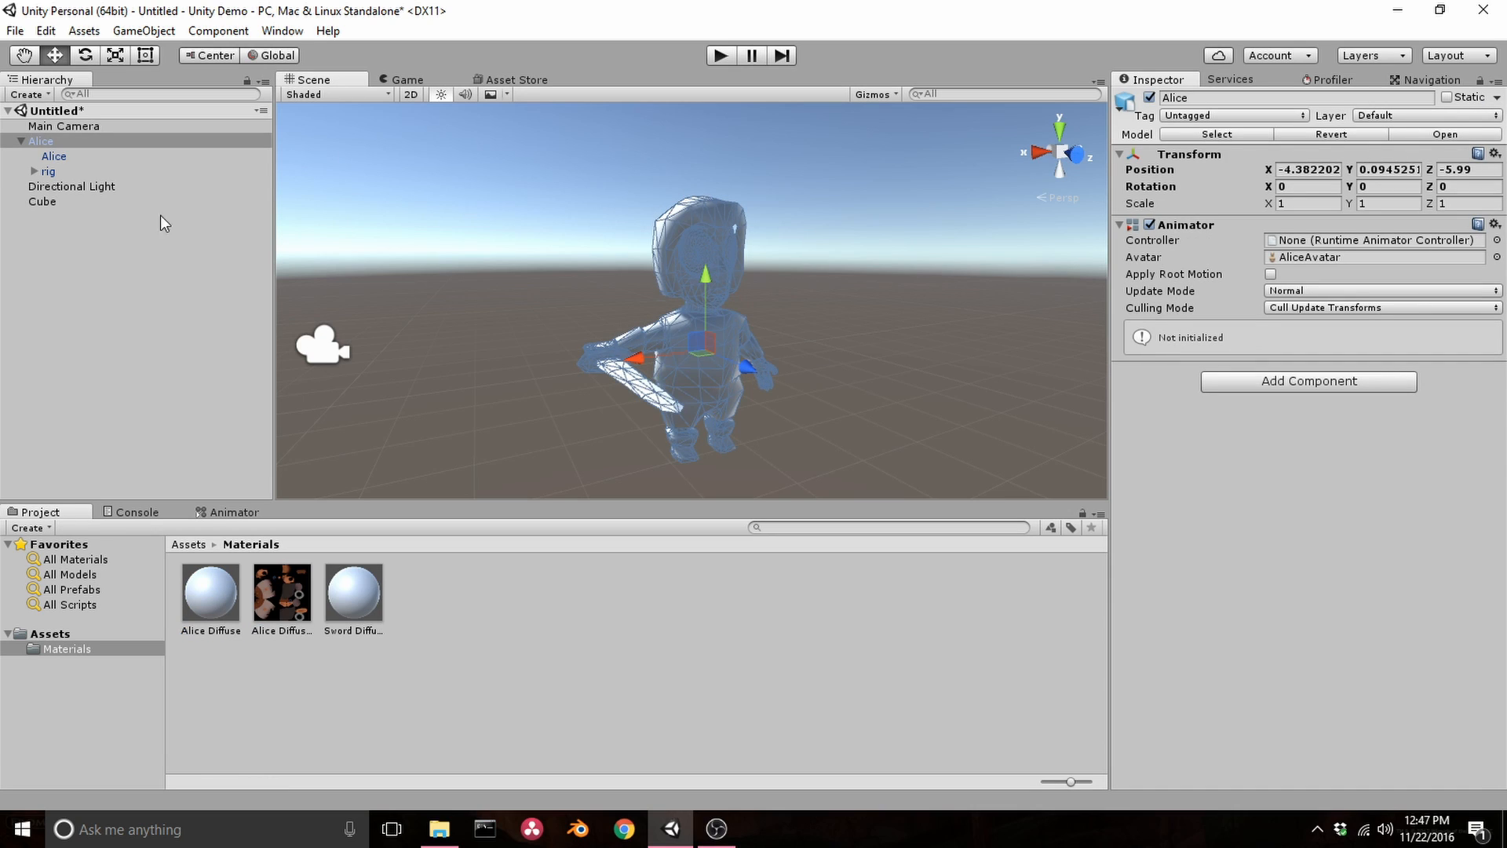
{"action": "left_click", "coordinate": [55, 157]}
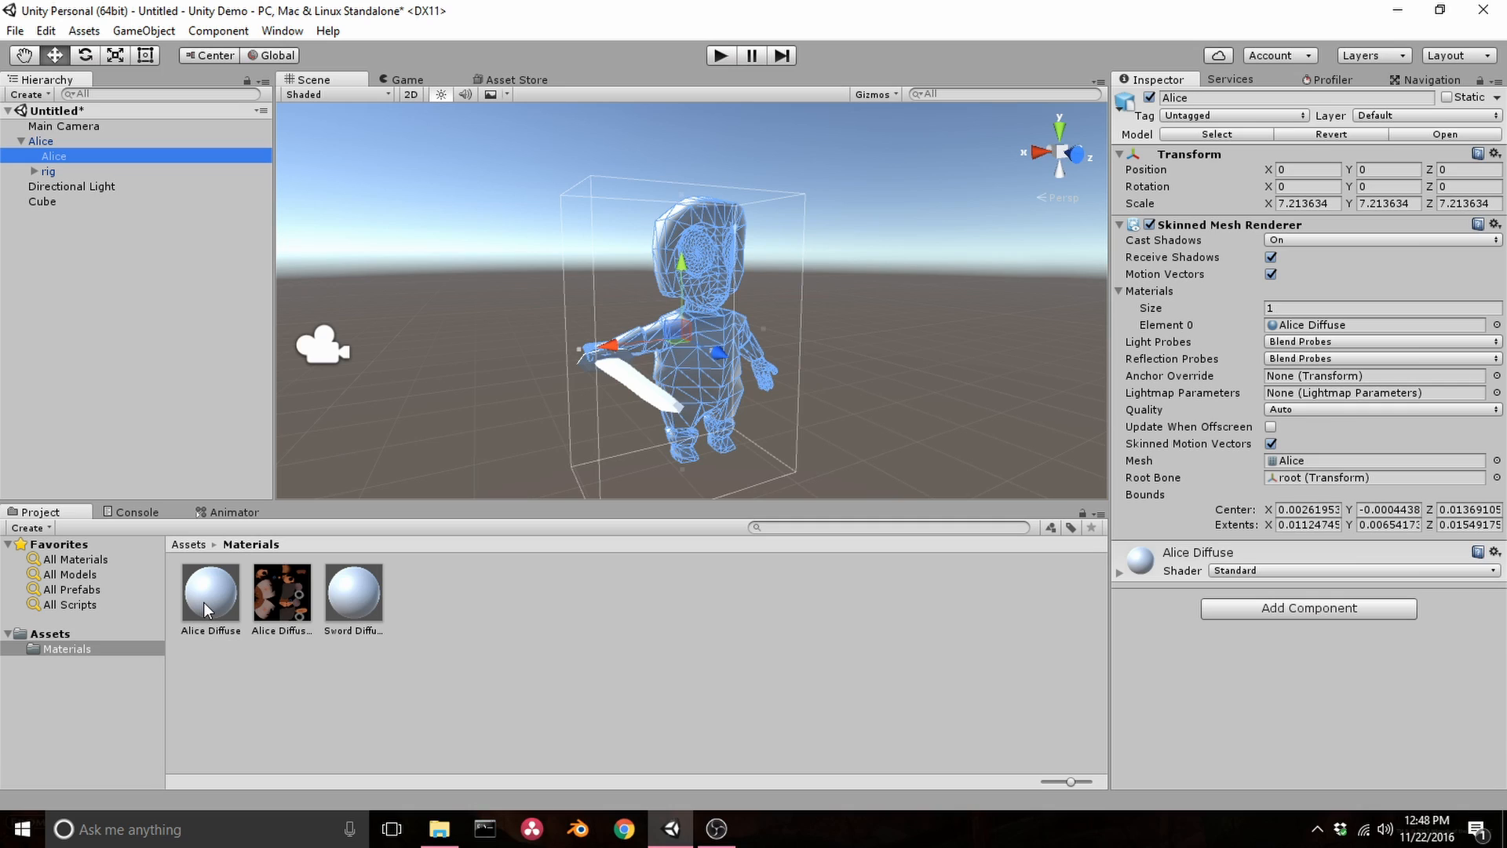
{"action": "left_click", "coordinate": [1119, 573]}
{"action": "scroll", "coordinate": [1267, 542], "scroll_direction": "down", "scroll_amount": 5}
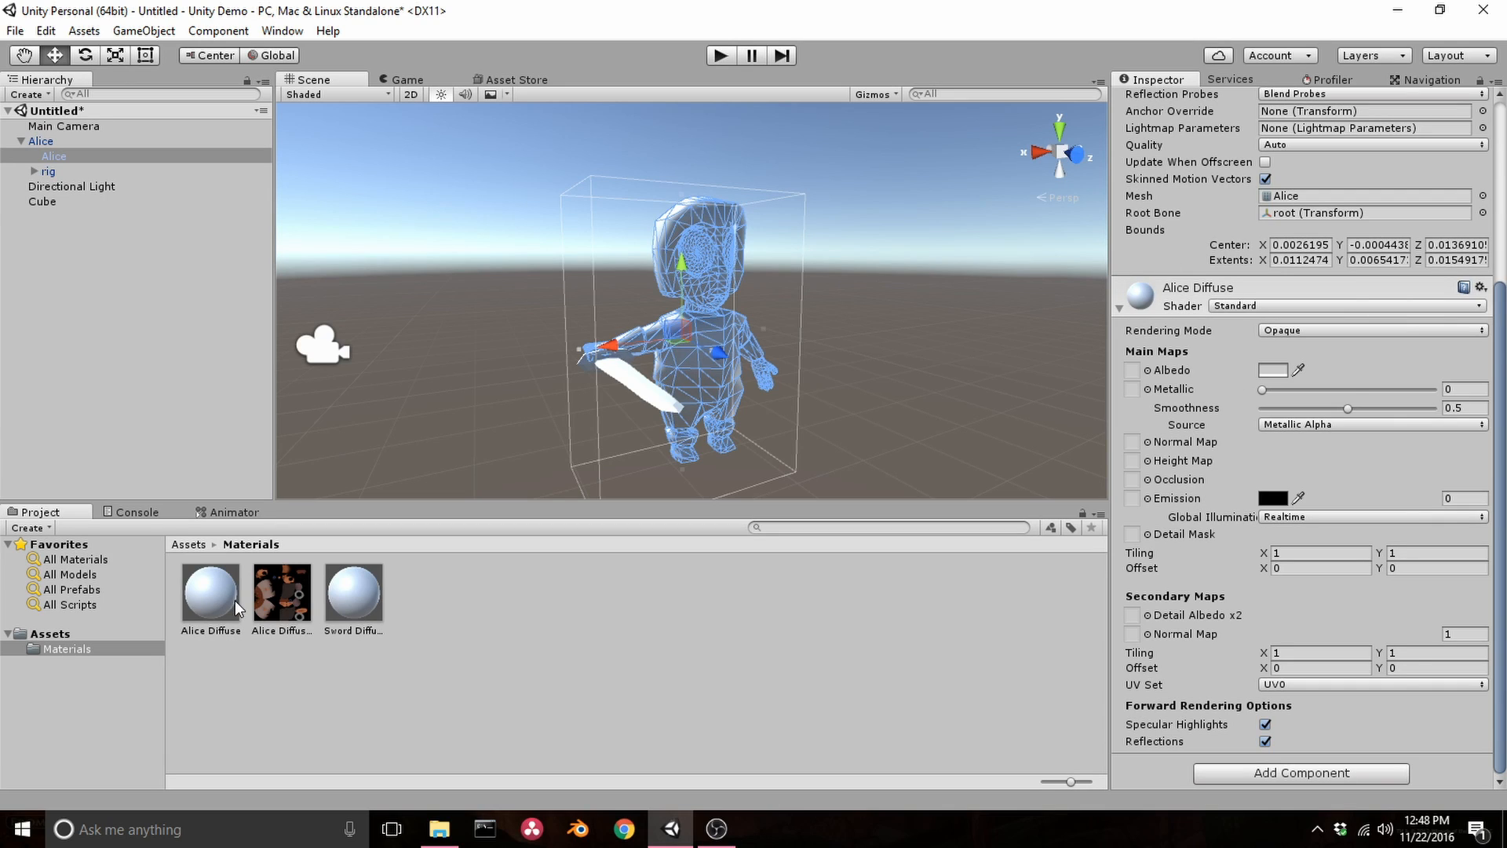
{"action": "left_click_drag", "start_coordinate": [287, 595], "coordinate": [1134, 371]}
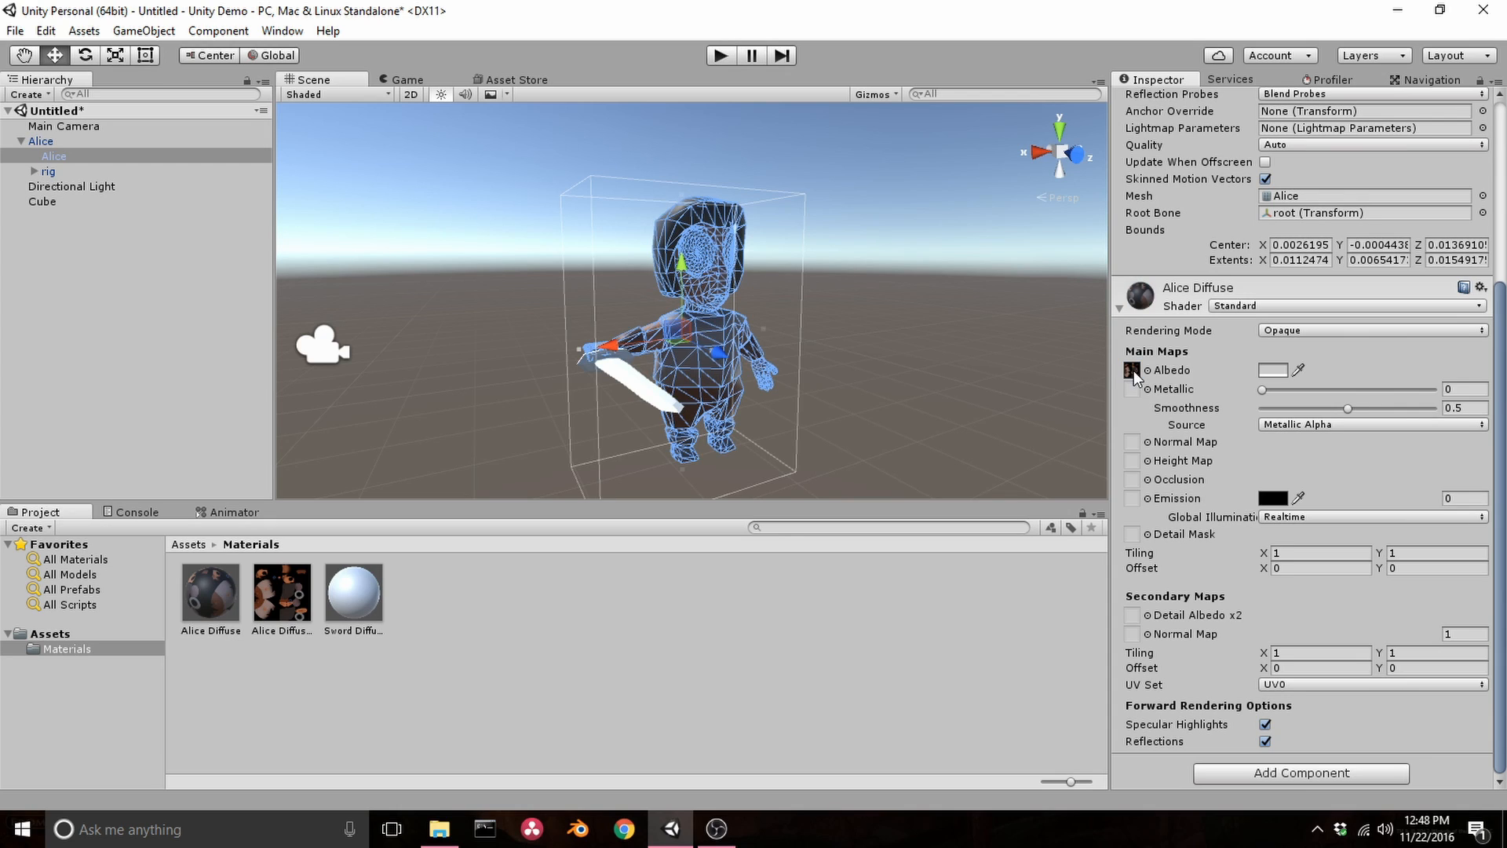
{"action": "left_click", "coordinate": [854, 373]}
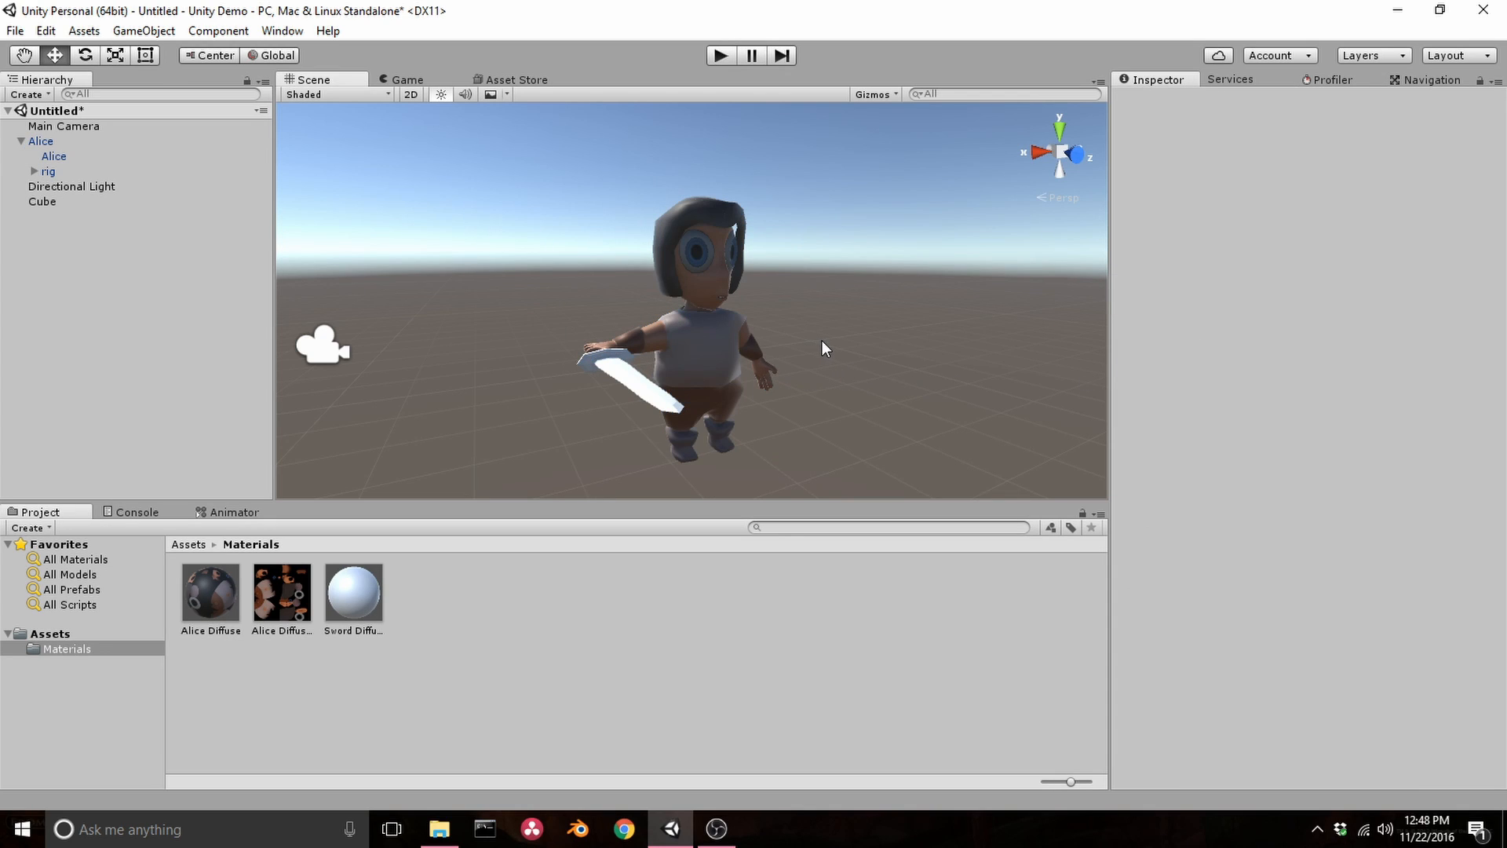